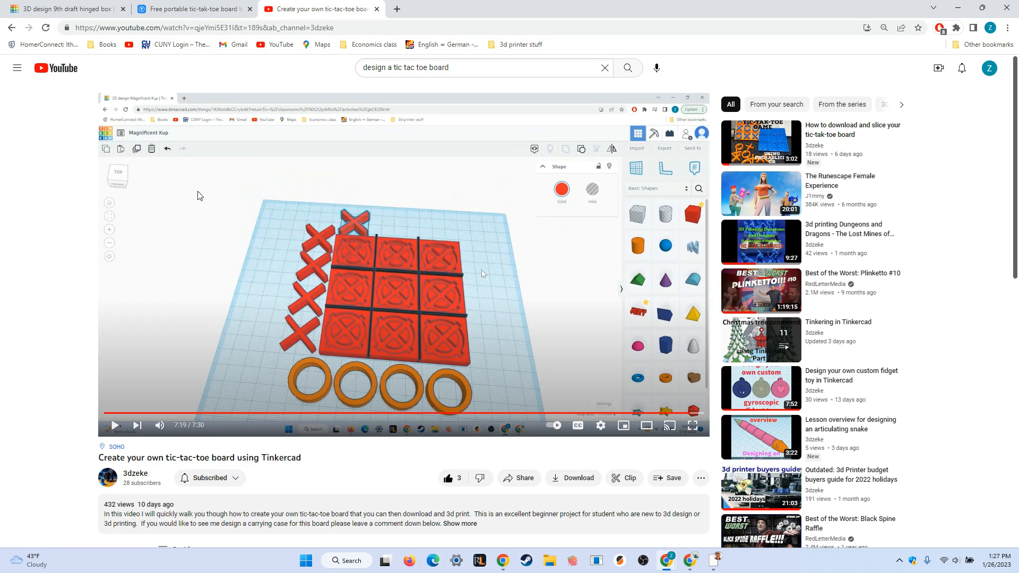
- Switch to the 9th draft hinged box design in Tinkercad and look over the whole tic-tac-toe box
{"action": "scroll", "coordinate": [238, 273], "scroll_direction": "down", "scroll_amount": 1}
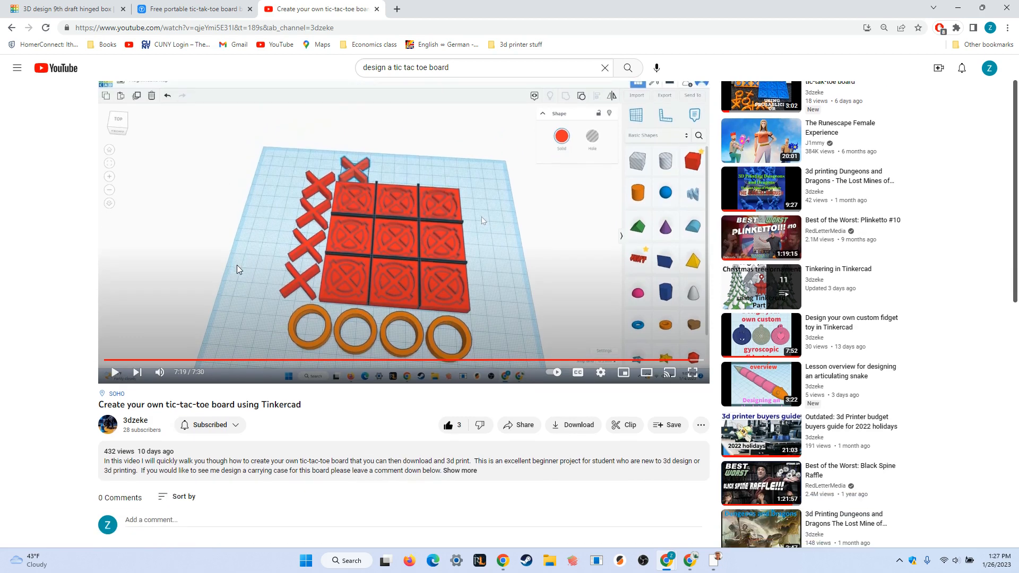
{"action": "scroll", "coordinate": [166, 148], "scroll_direction": "up", "scroll_amount": 1}
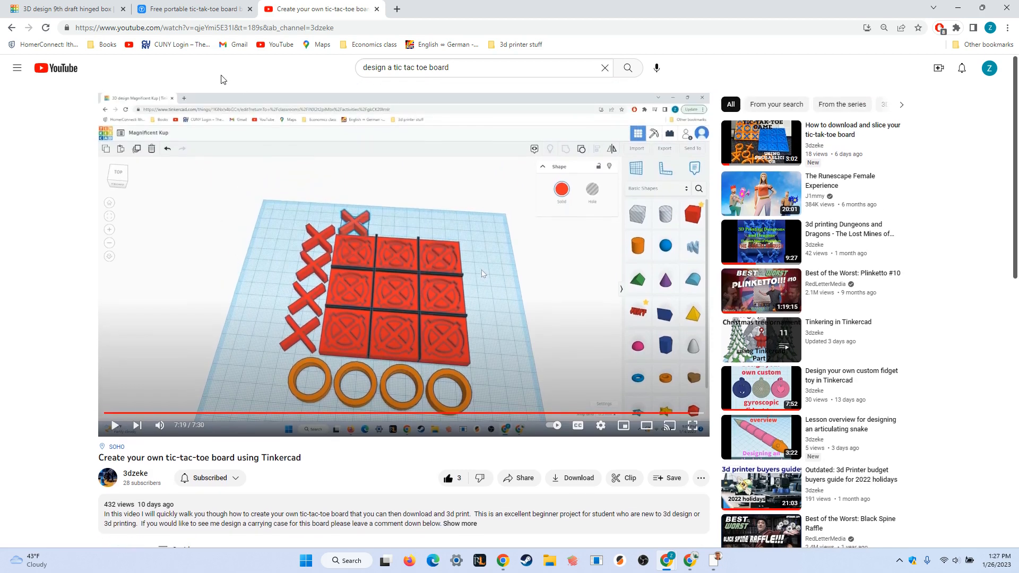
{"action": "left_click", "coordinate": [87, 10]}
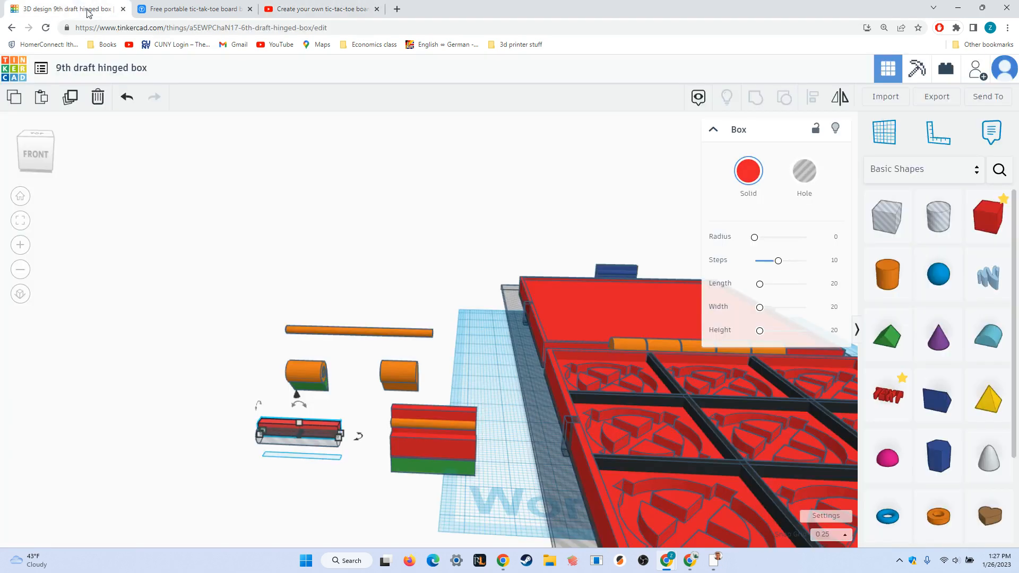
{"action": "middle_click_drag", "start_coordinate": [470, 318], "coordinate": [223, 249]}
{"action": "scroll", "coordinate": [378, 244], "scroll_direction": "down", "scroll_amount": 2}
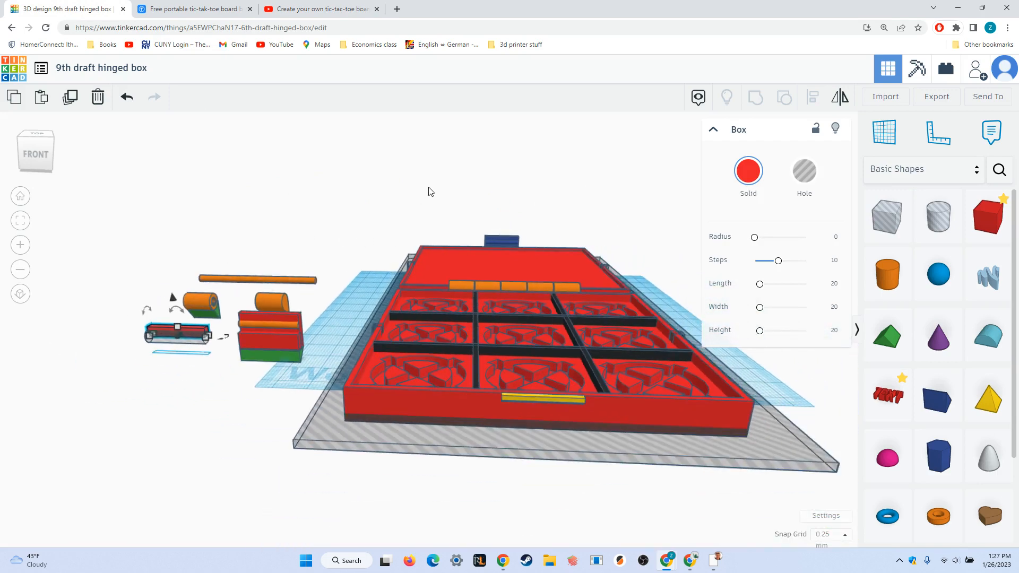
{"action": "right_click_drag", "start_coordinate": [430, 191], "coordinate": [451, 248]}
{"action": "middle_click_drag", "start_coordinate": [630, 250], "coordinate": [610, 233]}
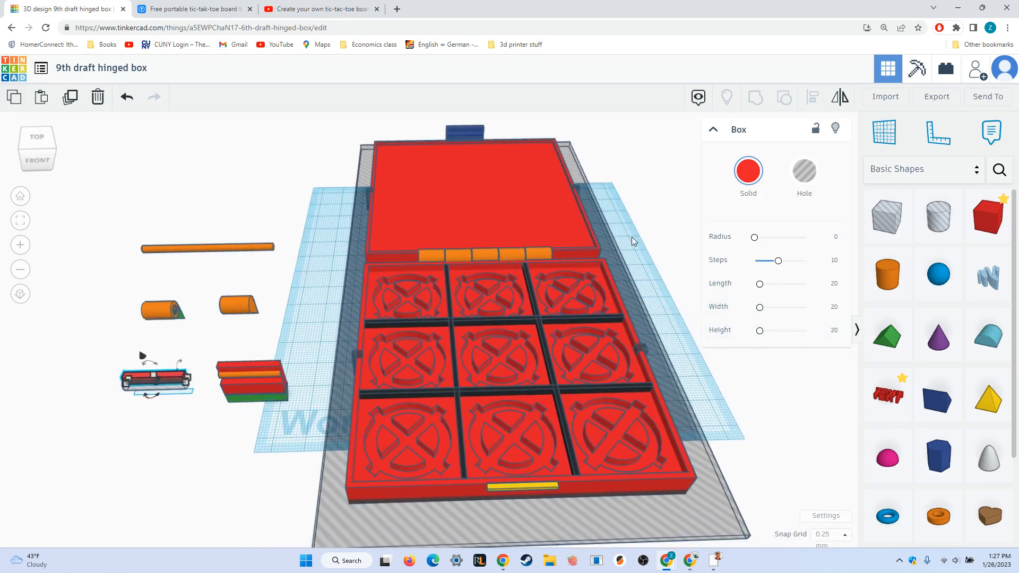
{"action": "right_click_drag", "start_coordinate": [631, 237], "coordinate": [619, 239]}
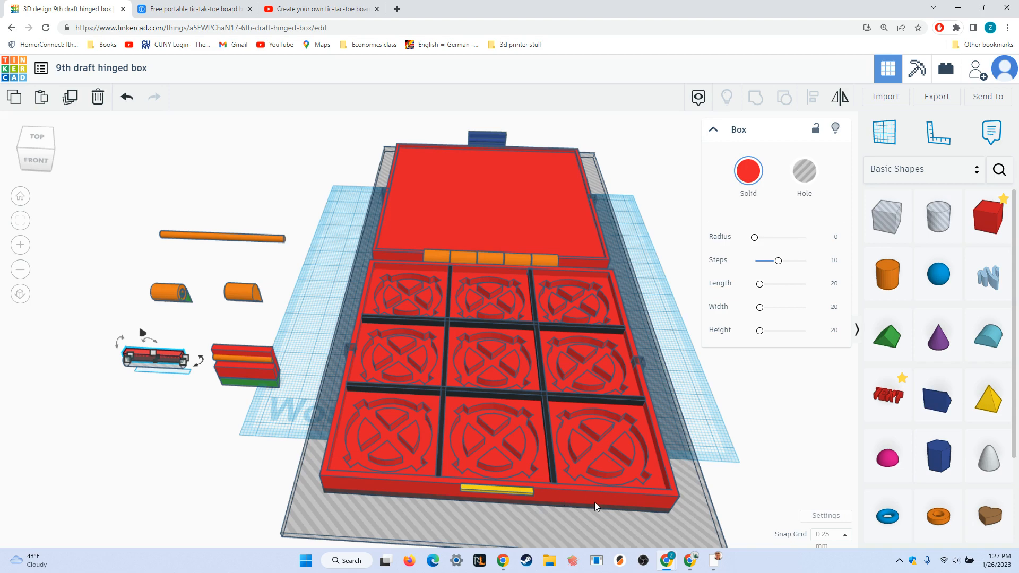
- Examine the game board, the hinge row and the lid from the side
{"action": "right_click_drag", "start_coordinate": [726, 456], "coordinate": [657, 405]}
{"action": "scroll", "coordinate": [496, 437], "scroll_direction": "up", "scroll_amount": 2}
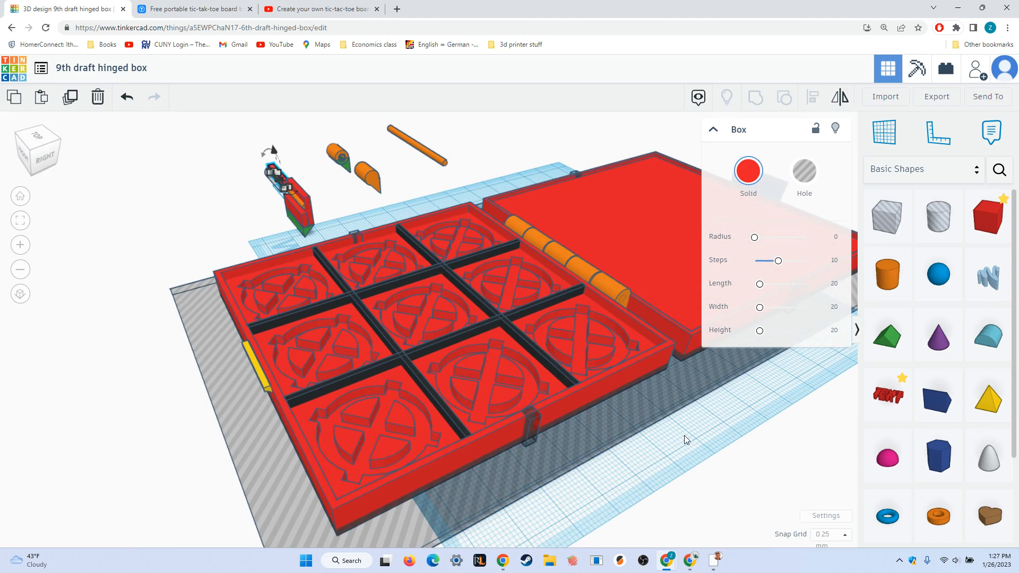
{"action": "middle_click_drag", "start_coordinate": [684, 435], "coordinate": [521, 512]}
{"action": "scroll", "coordinate": [652, 400], "scroll_direction": "up", "scroll_amount": 1}
{"action": "scroll", "coordinate": [651, 400], "scroll_direction": "up", "scroll_amount": 2}
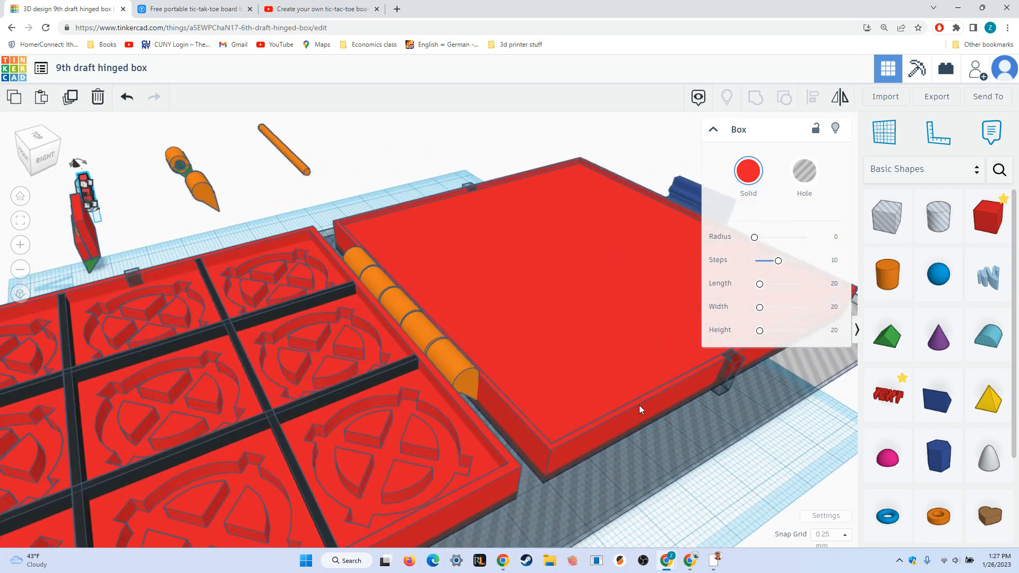
{"action": "right_click_drag", "start_coordinate": [633, 409], "coordinate": [642, 500]}
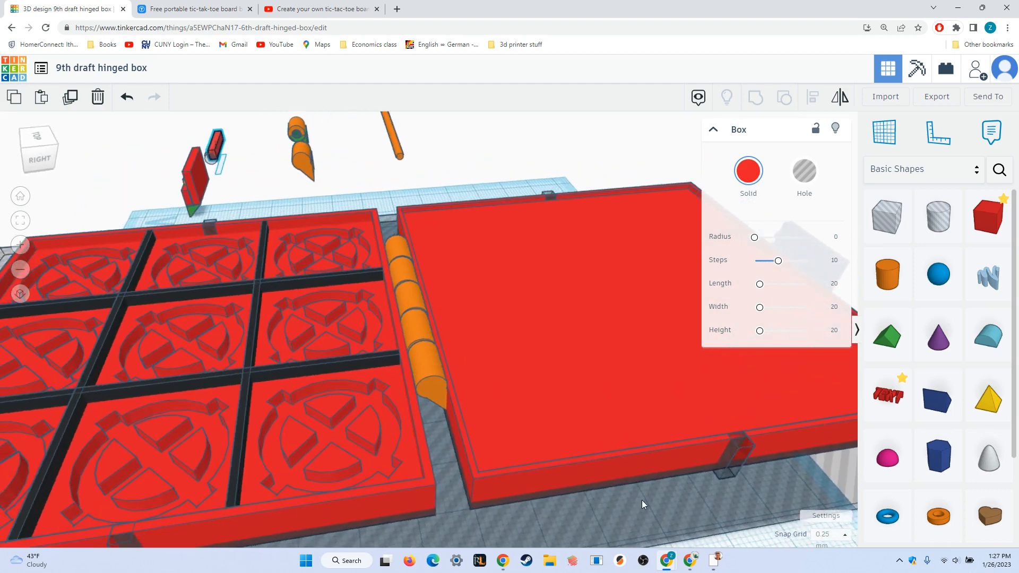
{"action": "left_click", "coordinate": [549, 325]}
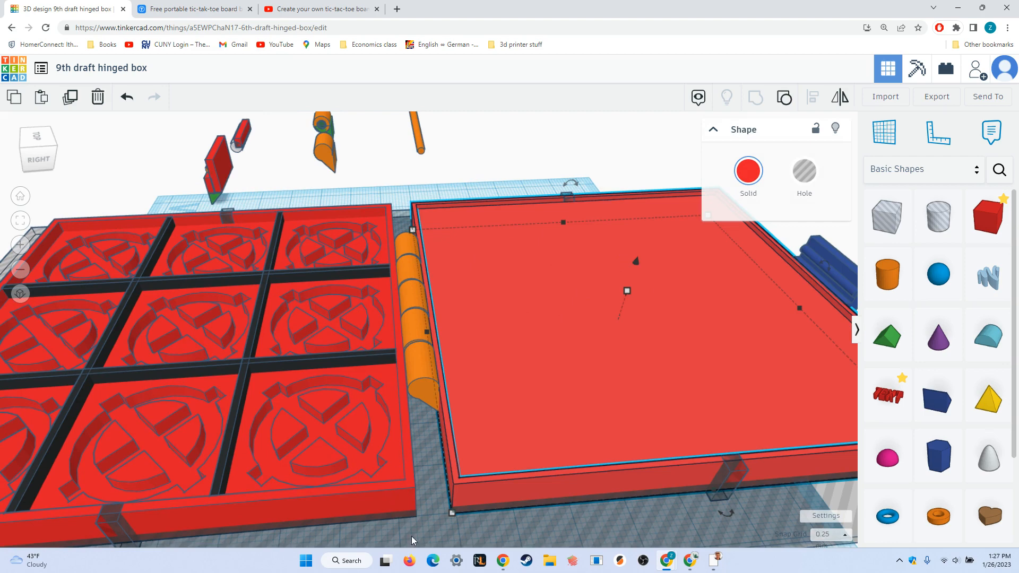
{"action": "scroll", "coordinate": [618, 465], "scroll_direction": "down", "scroll_amount": 4}
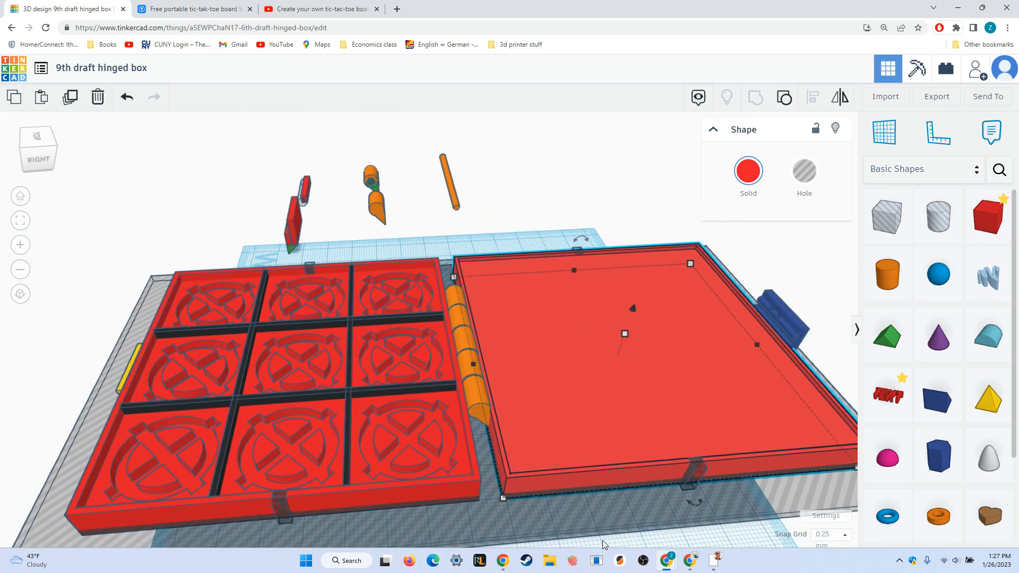
{"action": "left_click", "coordinate": [536, 535]}
{"action": "scroll", "coordinate": [451, 393], "scroll_direction": "up", "scroll_amount": 5}
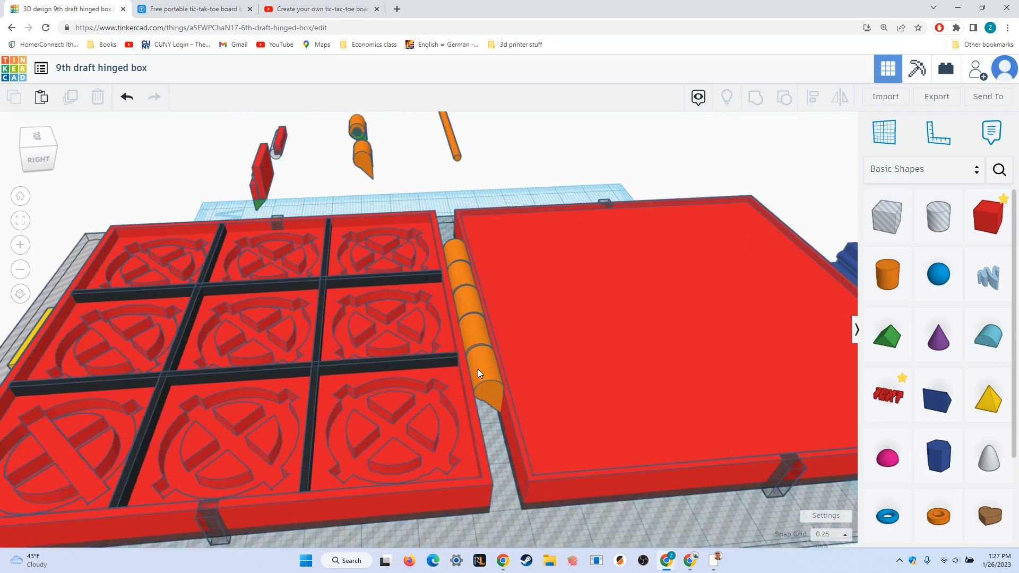
- Hide the two hinge knuckles at the near end of the hinge row to expose the pin
{"action": "left_click", "coordinate": [478, 372]}
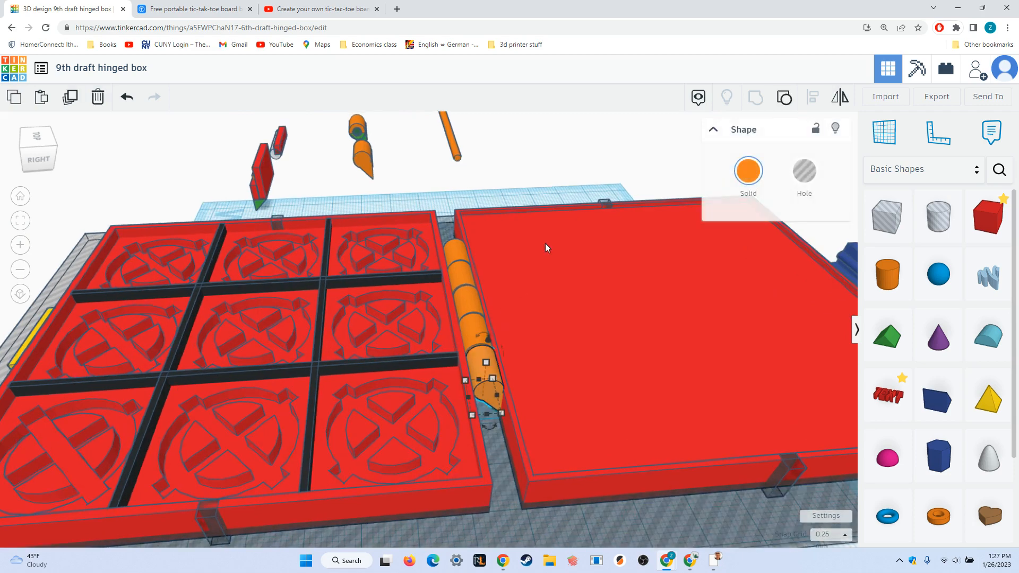
{"action": "left_click", "coordinate": [836, 131]}
{"action": "scroll", "coordinate": [475, 359], "scroll_direction": "up", "scroll_amount": 5}
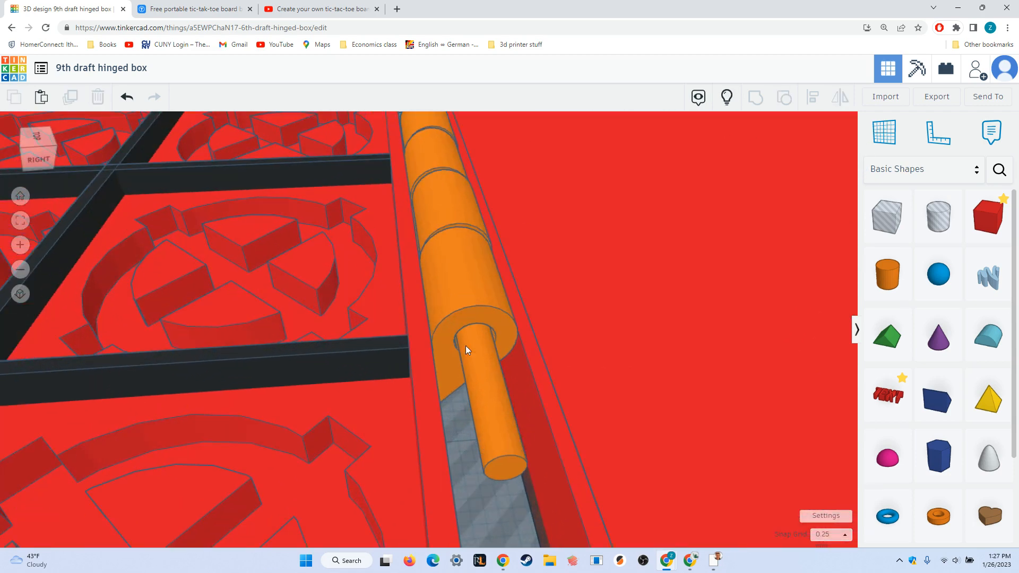
{"action": "left_click", "coordinate": [461, 254]}
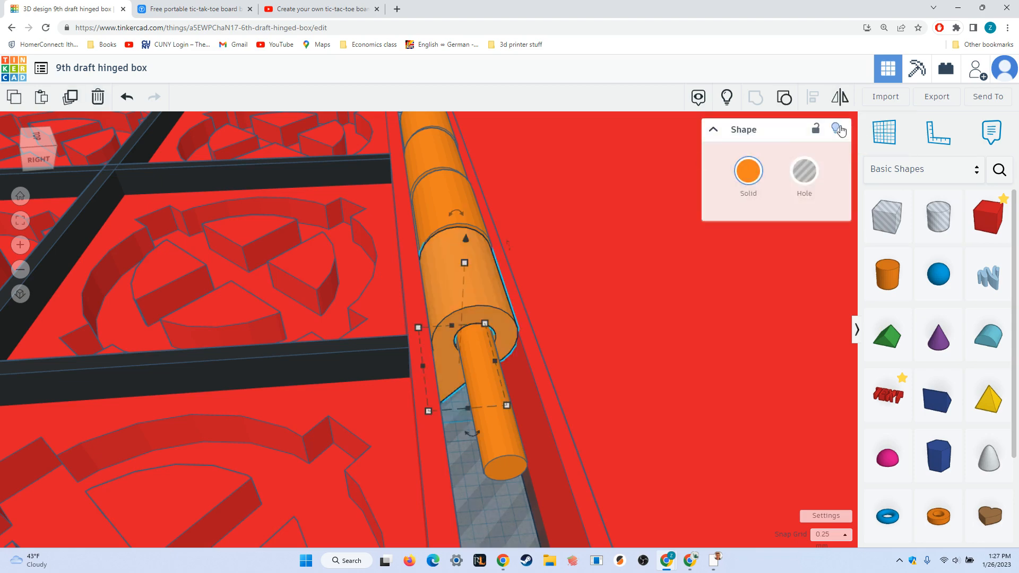
{"action": "left_click", "coordinate": [835, 128]}
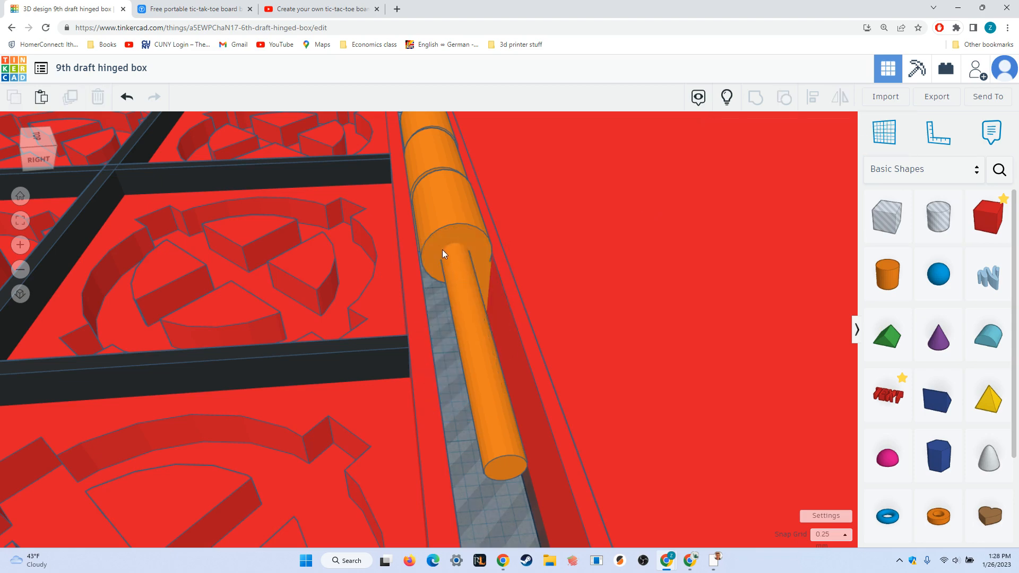
- Ungroup the spare solid-ended hinge knuckle lying beside the workplane into its separate shapes
{"action": "scroll", "coordinate": [442, 250], "scroll_direction": "down", "scroll_amount": 5}
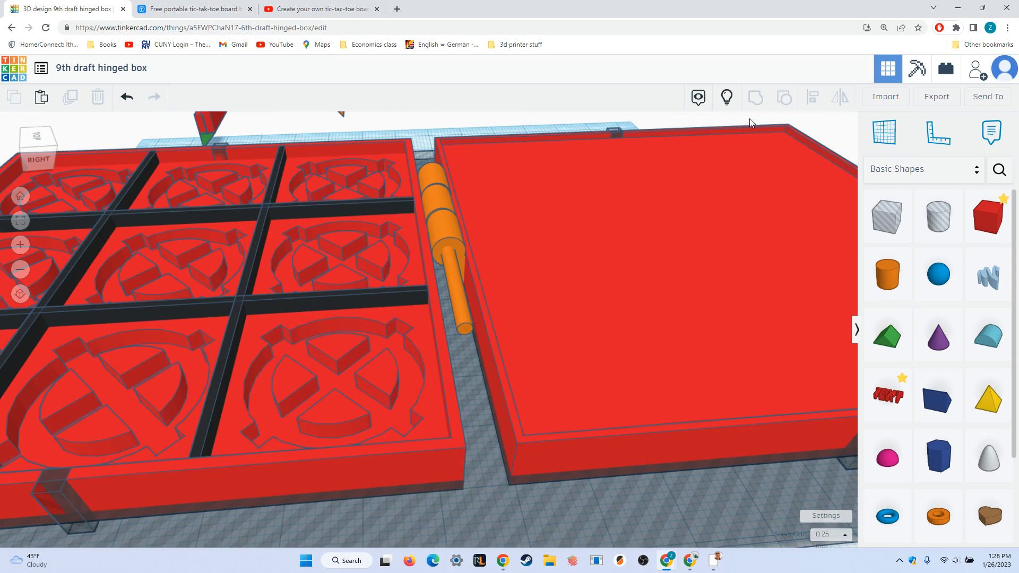
{"action": "scroll", "coordinate": [392, 348], "scroll_direction": "down", "scroll_amount": 3}
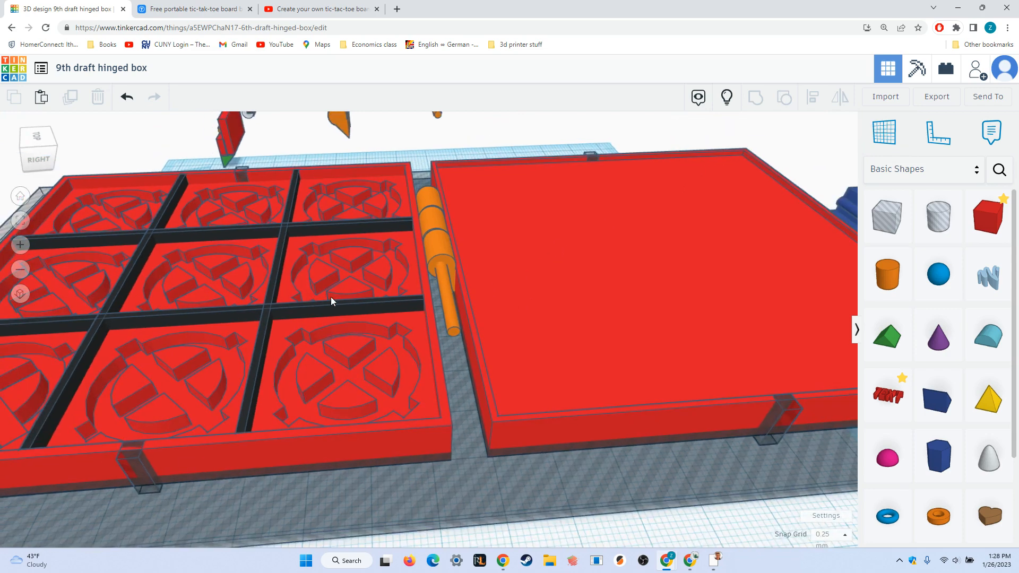
{"action": "middle_click_drag", "start_coordinate": [393, 299], "coordinate": [514, 467]}
{"action": "scroll", "coordinate": [353, 247], "scroll_direction": "up", "scroll_amount": 5}
{"action": "right_click_drag", "start_coordinate": [391, 256], "coordinate": [435, 384]}
{"action": "middle_click_drag", "start_coordinate": [434, 380], "coordinate": [436, 374]}
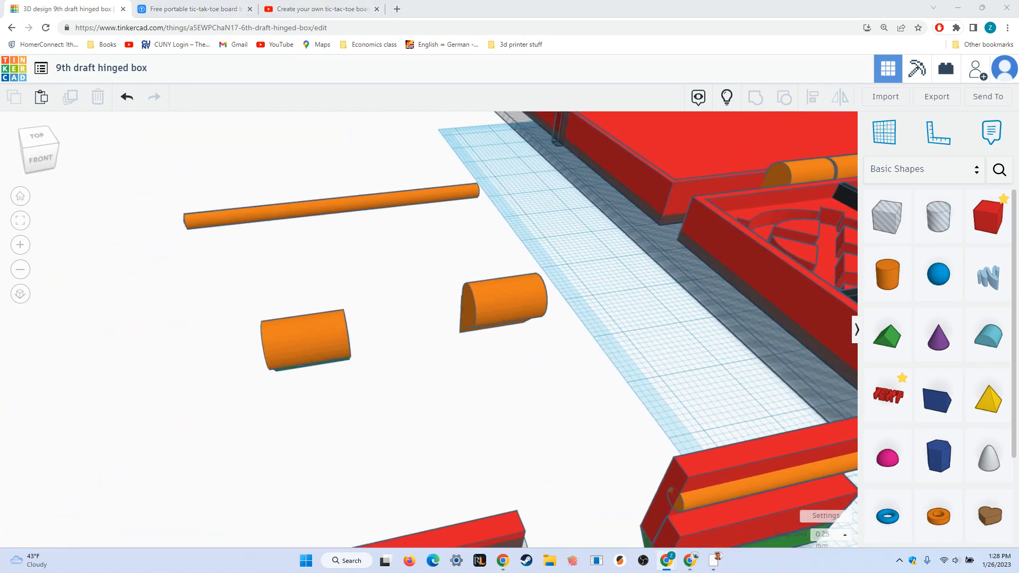
{"action": "right_click_drag", "start_coordinate": [387, 394], "coordinate": [561, 366]}
{"action": "left_click", "coordinate": [413, 282]}
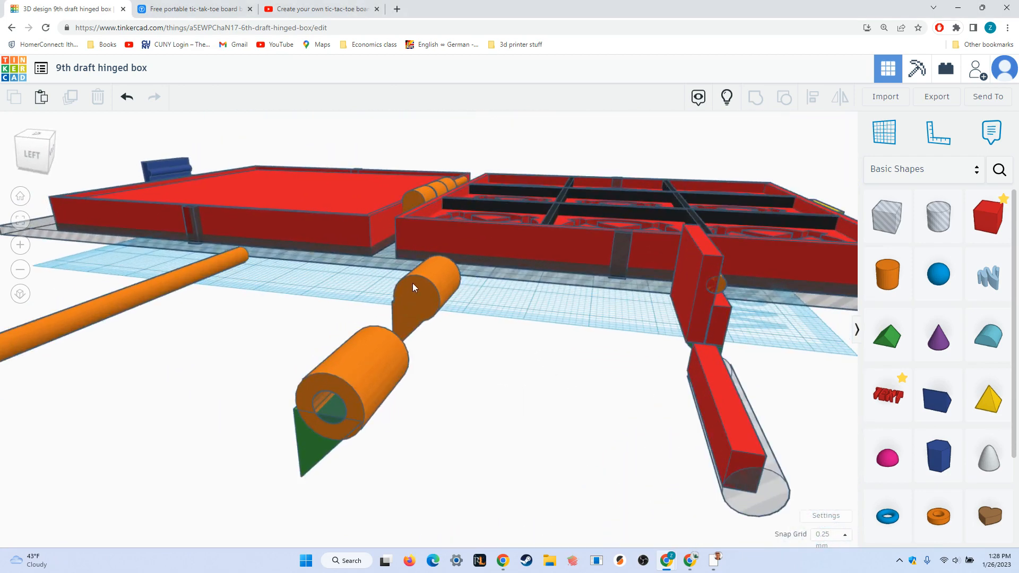
{"action": "left_click", "coordinate": [779, 104]}
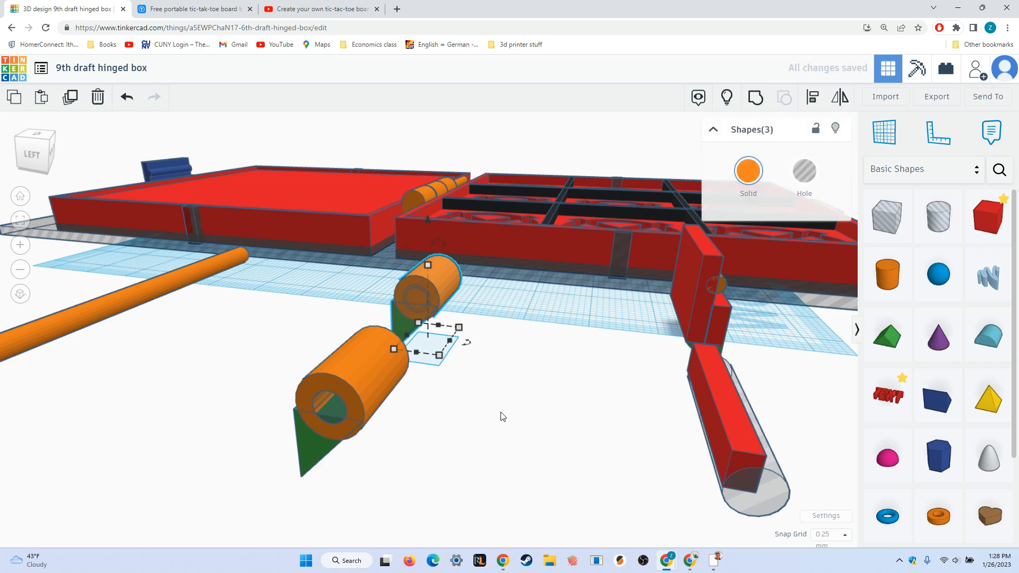
- Inspect the roof support and the tube of the spare open-ended knuckle, including the tube's settings and outer dimensions
{"action": "right_click_drag", "start_coordinate": [501, 412], "coordinate": [503, 418]}
{"action": "left_click", "coordinate": [357, 447]}
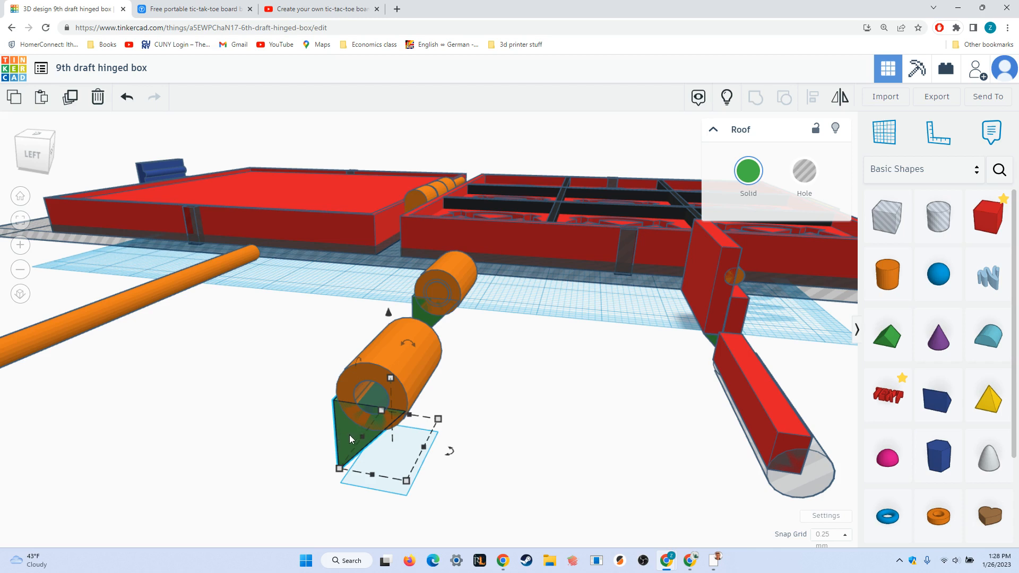
{"action": "mouse_move", "coordinate": [344, 467]}
{"action": "scroll", "coordinate": [308, 457], "scroll_direction": "up", "scroll_amount": 2}
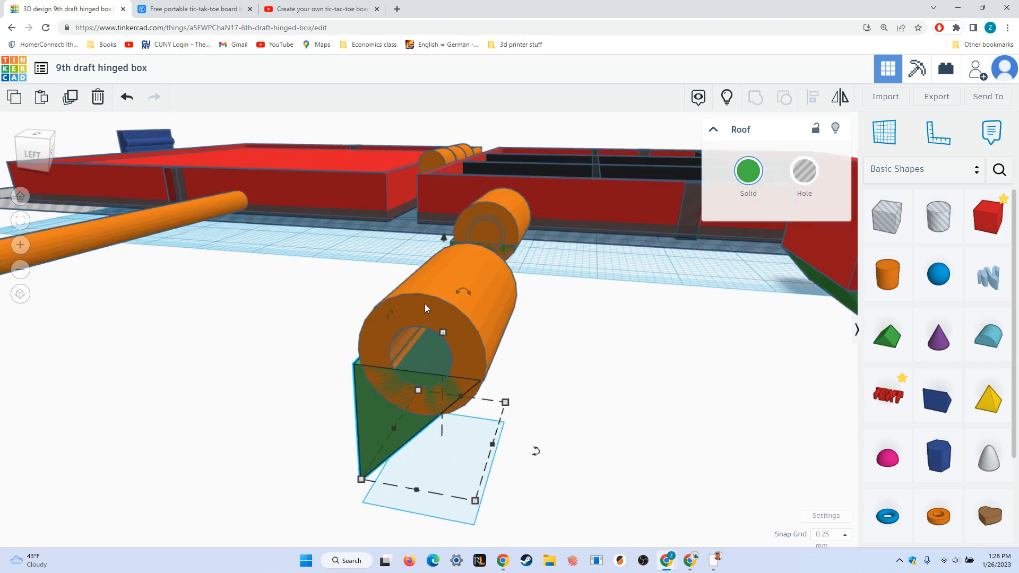
{"action": "left_click", "coordinate": [427, 296]}
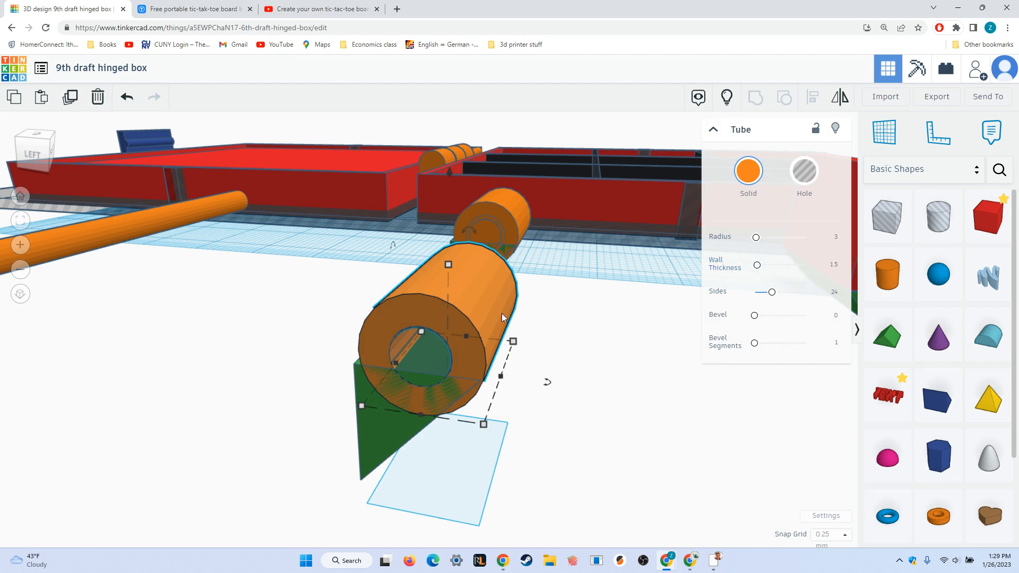
{"action": "mouse_move", "coordinate": [485, 427]}
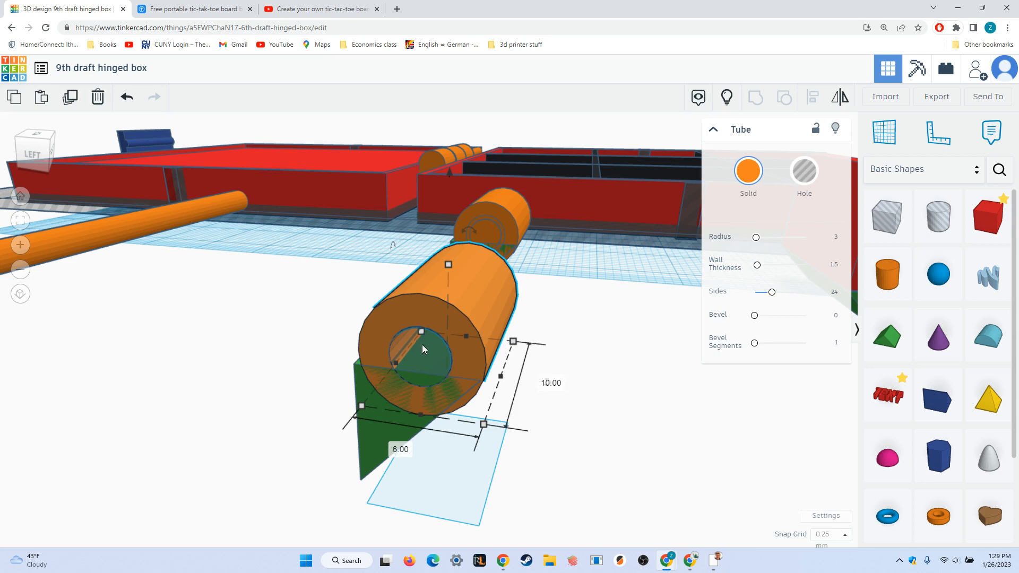
{"action": "left_click", "coordinate": [324, 455]}
{"action": "scroll", "coordinate": [326, 455], "scroll_direction": "up", "scroll_amount": 3}
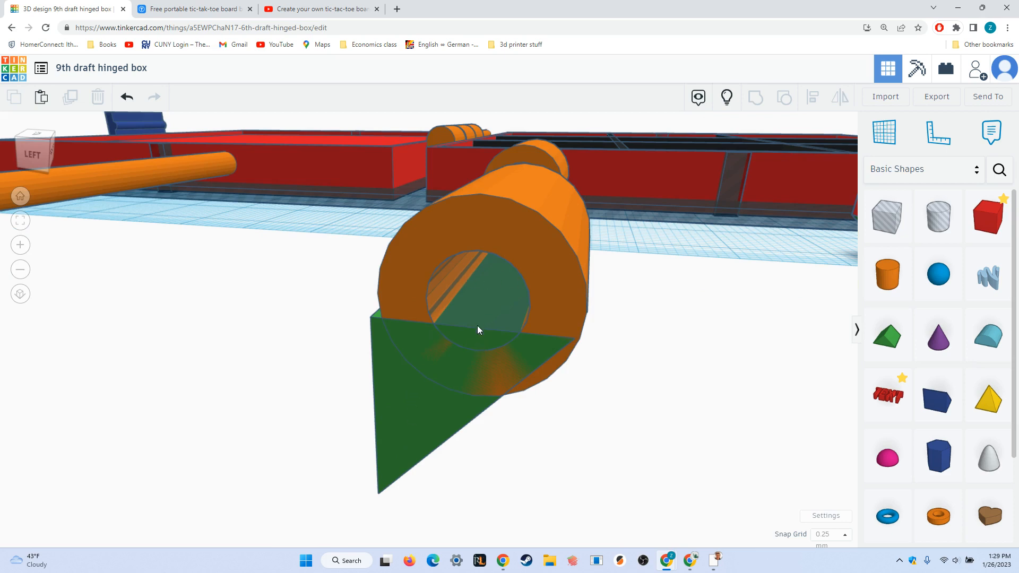
- Pull the hole cylinder out of the open-ended knuckle's bore to show it, and undo the move
{"action": "scroll", "coordinate": [199, 326], "scroll_direction": "down", "scroll_amount": 5}
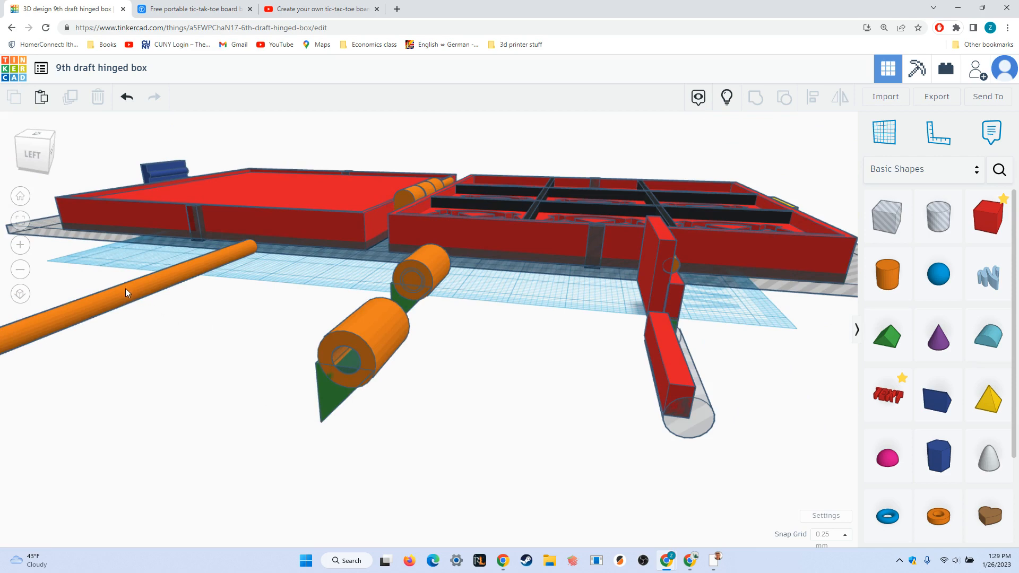
{"action": "scroll", "coordinate": [221, 352], "scroll_direction": "up", "scroll_amount": 3}
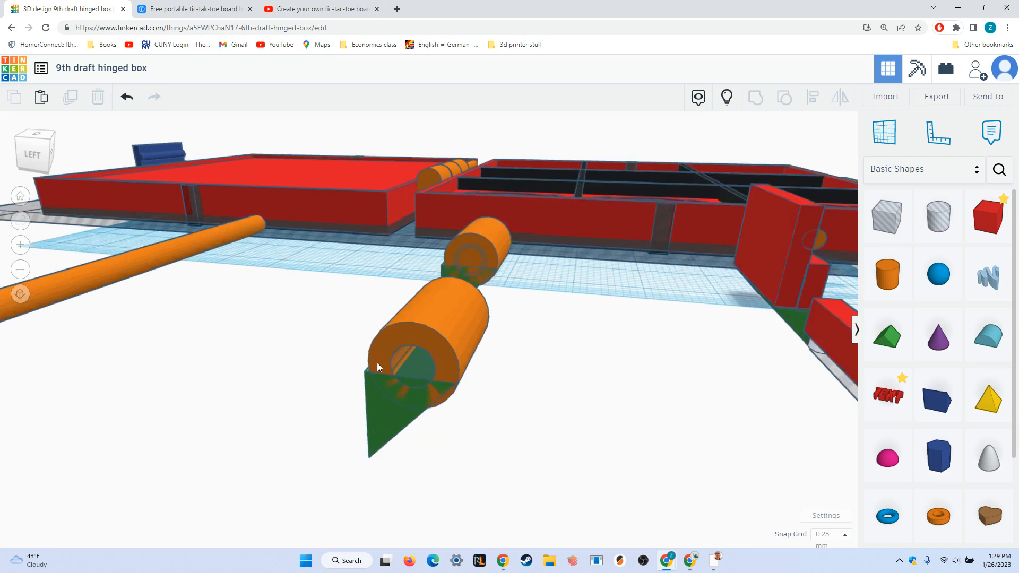
{"action": "scroll", "coordinate": [424, 373], "scroll_direction": "up", "scroll_amount": 1}
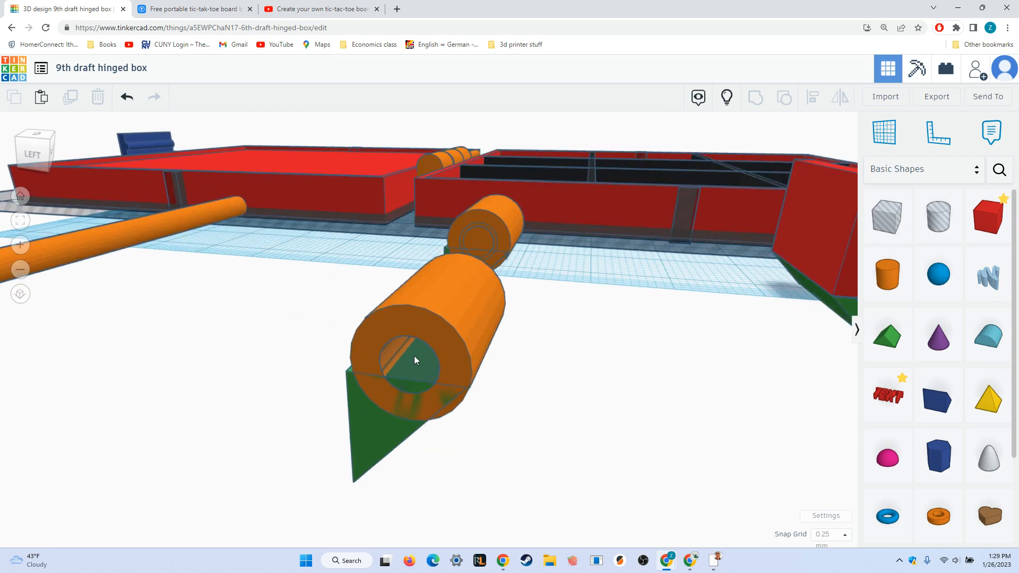
{"action": "left_click", "coordinate": [414, 356]}
{"action": "left_click_drag", "start_coordinate": [422, 361], "coordinate": [379, 429]}
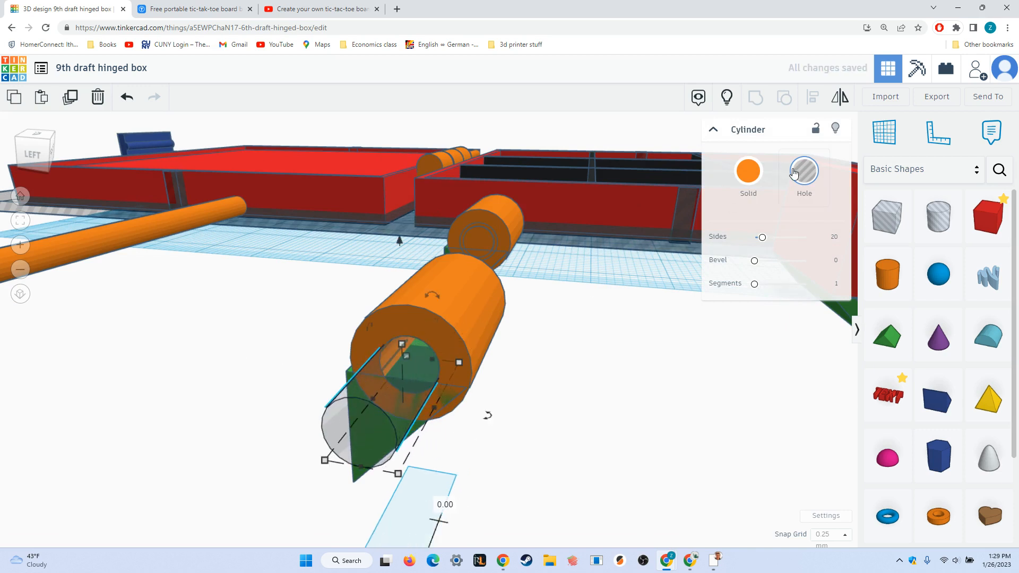
{"action": "mouse_move", "coordinate": [403, 340]}
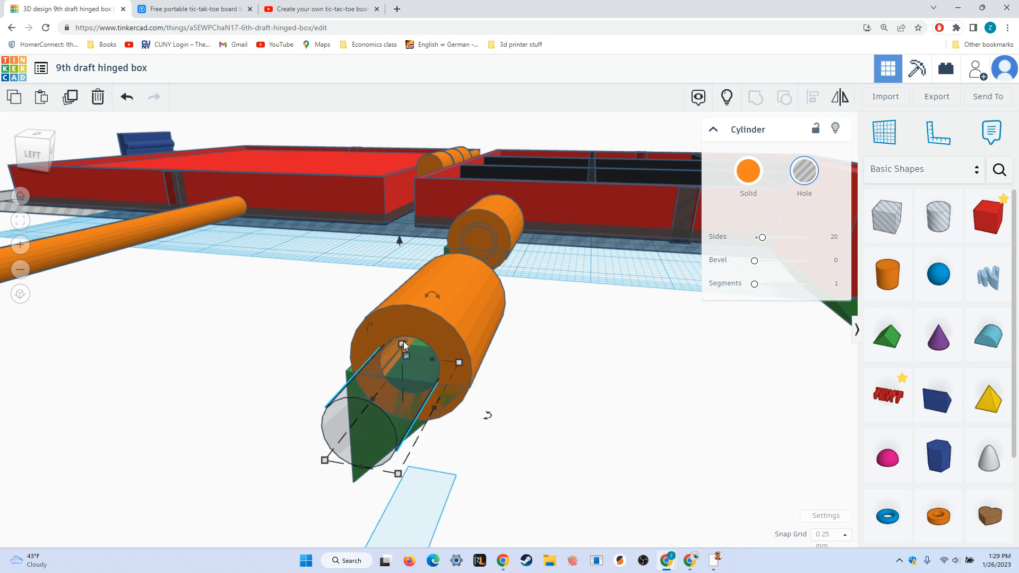
{"action": "key", "text": "ctrl+z"}
- Group the open-ended knuckle's tube, roof support and hole cylinder so the bore is cut through them
{"action": "left_click_drag", "start_coordinate": [301, 300], "coordinate": [525, 493]}
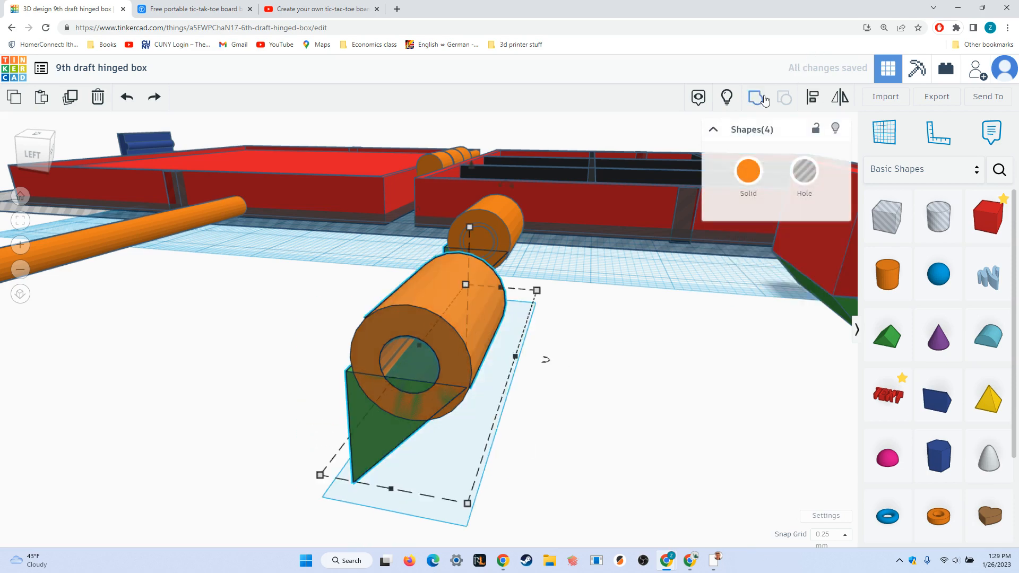
{"action": "key", "text": "ctrl+g"}
{"action": "scroll", "coordinate": [377, 400], "scroll_direction": "up", "scroll_amount": 2}
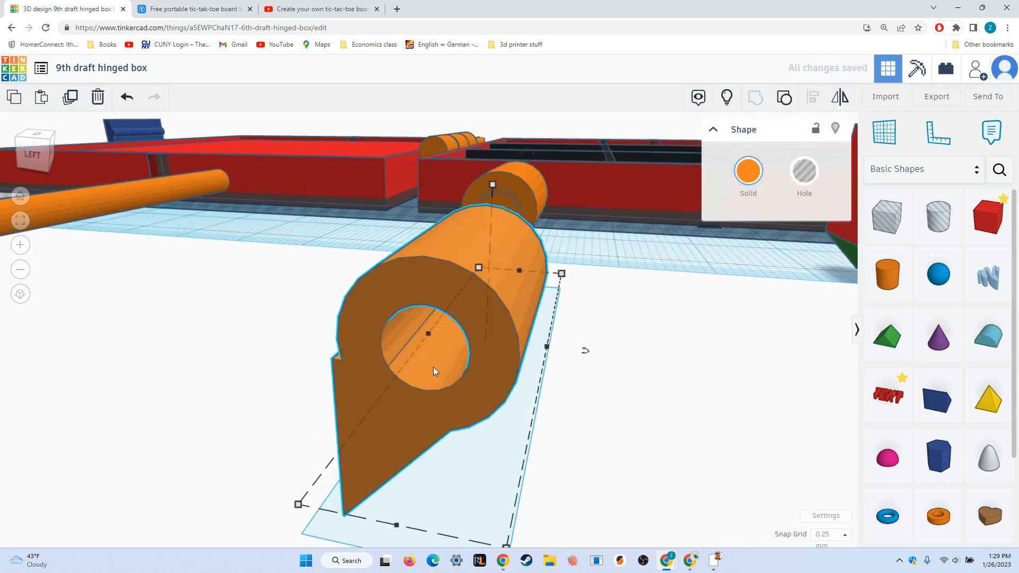
{"action": "right_click_drag", "start_coordinate": [635, 388], "coordinate": [562, 451]}
{"action": "middle_click_drag", "start_coordinate": [665, 266], "coordinate": [552, 458]}
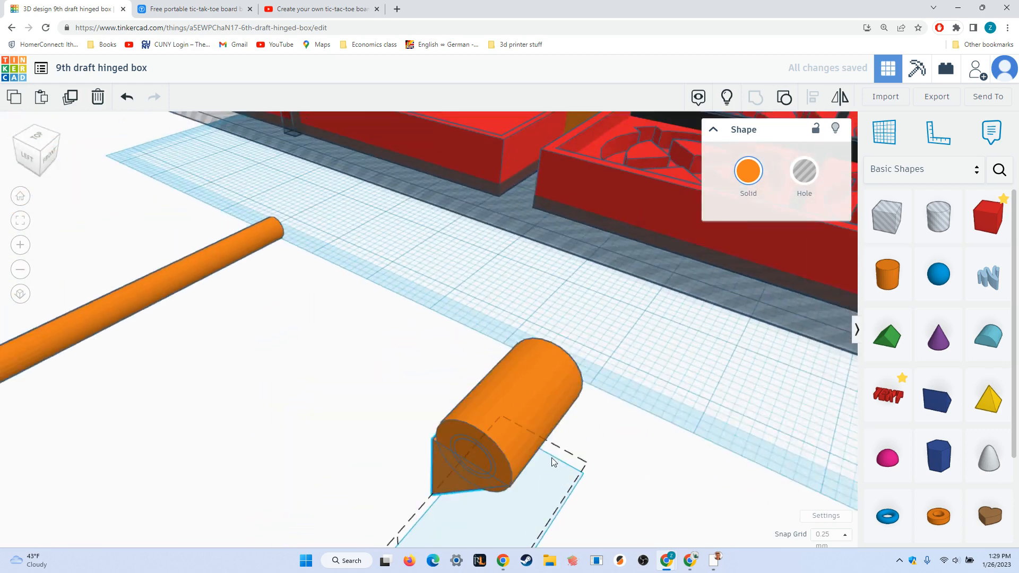
{"action": "scroll", "coordinate": [552, 458], "scroll_direction": "up", "scroll_amount": 4}
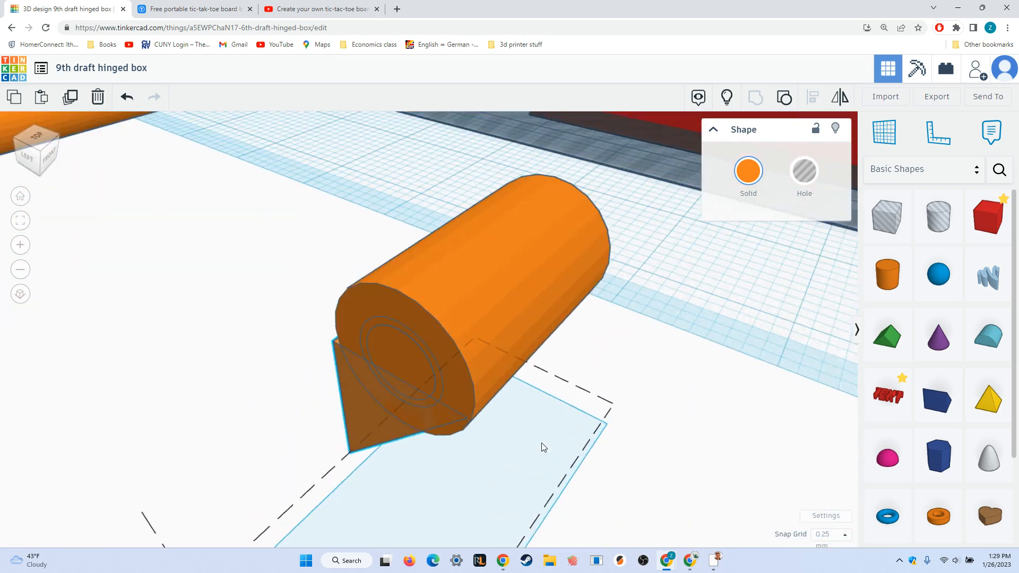
- Inspect the solid inner cylinder at the end of the solid-ended knuckle and compare it with the open-ended knuckle
{"action": "scroll", "coordinate": [544, 447], "scroll_direction": "up", "scroll_amount": 3}
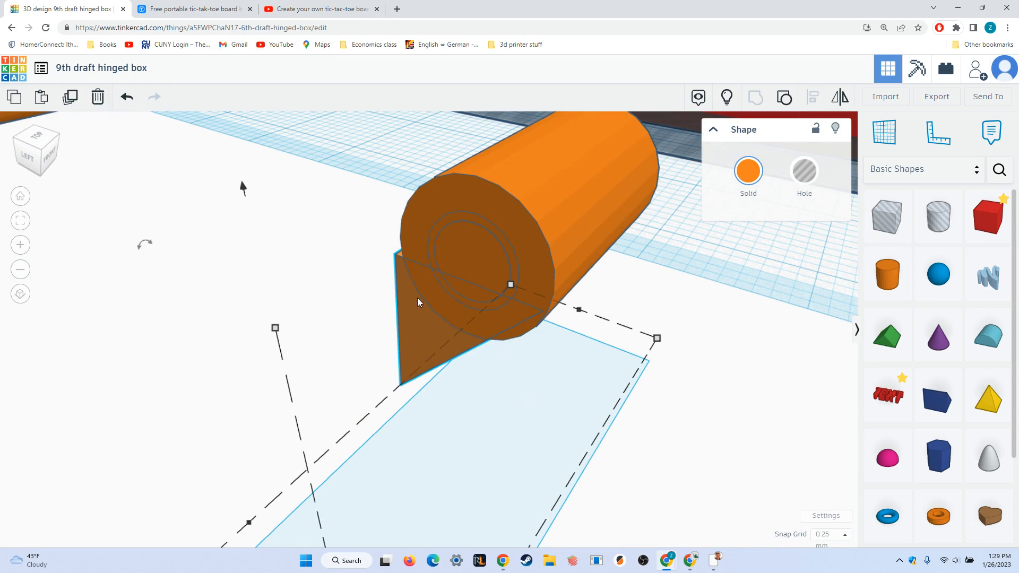
{"action": "scroll", "coordinate": [362, 357], "scroll_direction": "up", "scroll_amount": 5}
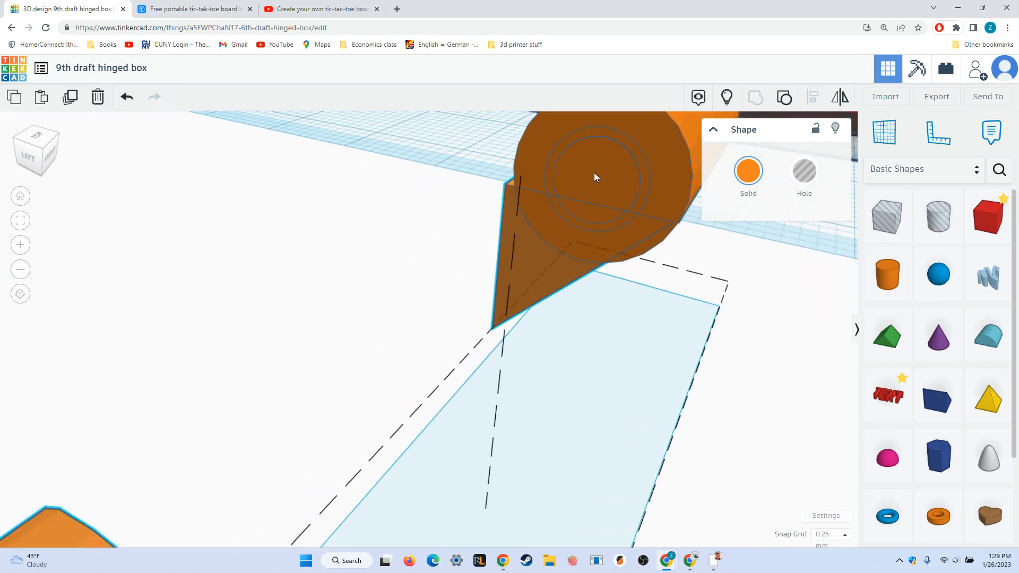
{"action": "left_click", "coordinate": [594, 175]}
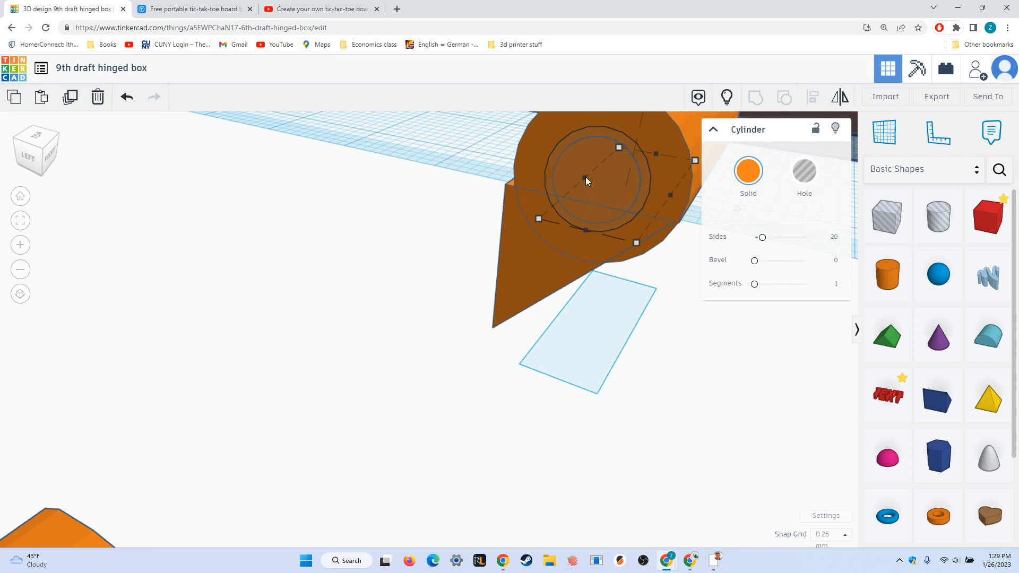
{"action": "scroll", "coordinate": [563, 190], "scroll_direction": "down", "scroll_amount": 3}
{"action": "right_click_drag", "start_coordinate": [387, 247], "coordinate": [391, 243]}
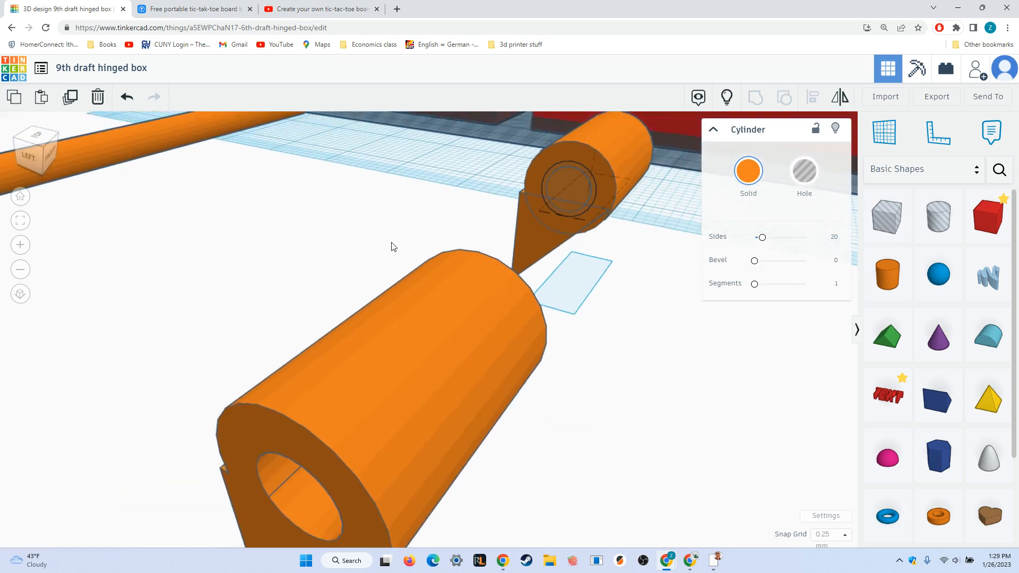
{"action": "scroll", "coordinate": [391, 247], "scroll_direction": "down", "scroll_amount": 8}
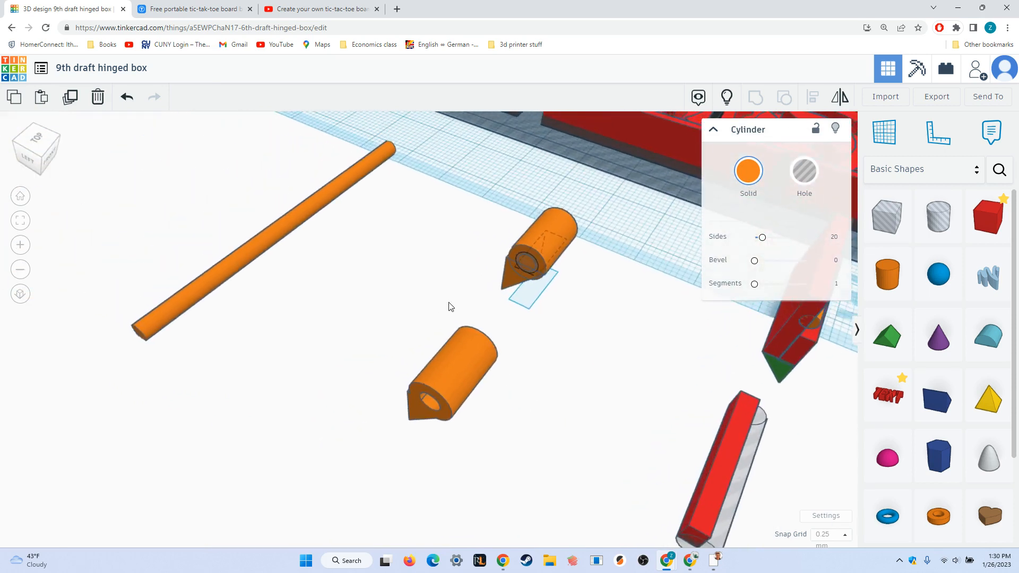
{"action": "right_click_drag", "start_coordinate": [449, 306], "coordinate": [476, 335]}
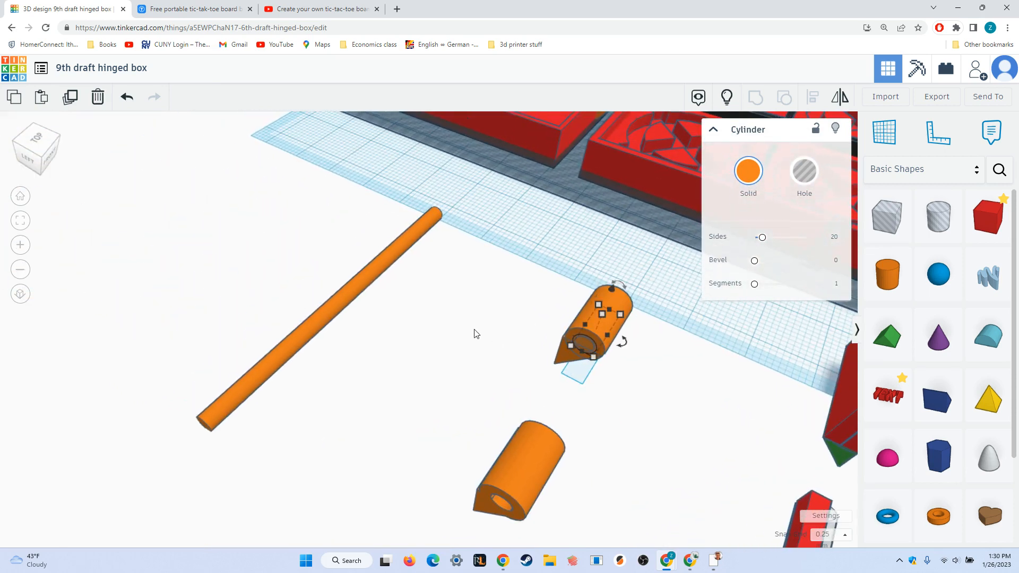
- Inspect the long orange pin cylinder and compare it with the hinge mounted between the two box halves
{"action": "left_click", "coordinate": [346, 298]}
{"action": "right_click_drag", "start_coordinate": [451, 369], "coordinate": [494, 392]}
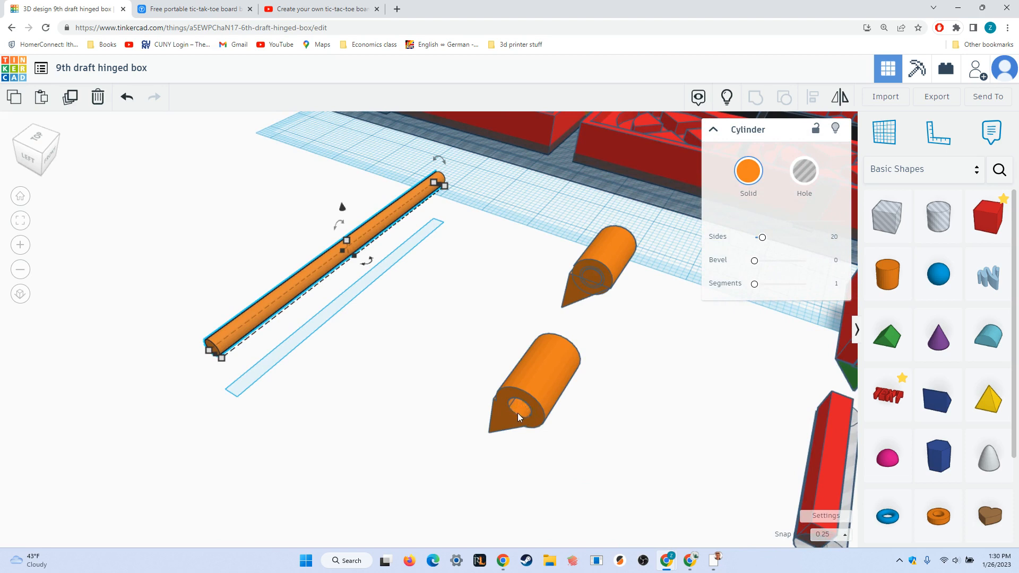
{"action": "mouse_move", "coordinate": [344, 238]}
{"action": "right_click_drag", "start_coordinate": [489, 264], "coordinate": [326, 310]}
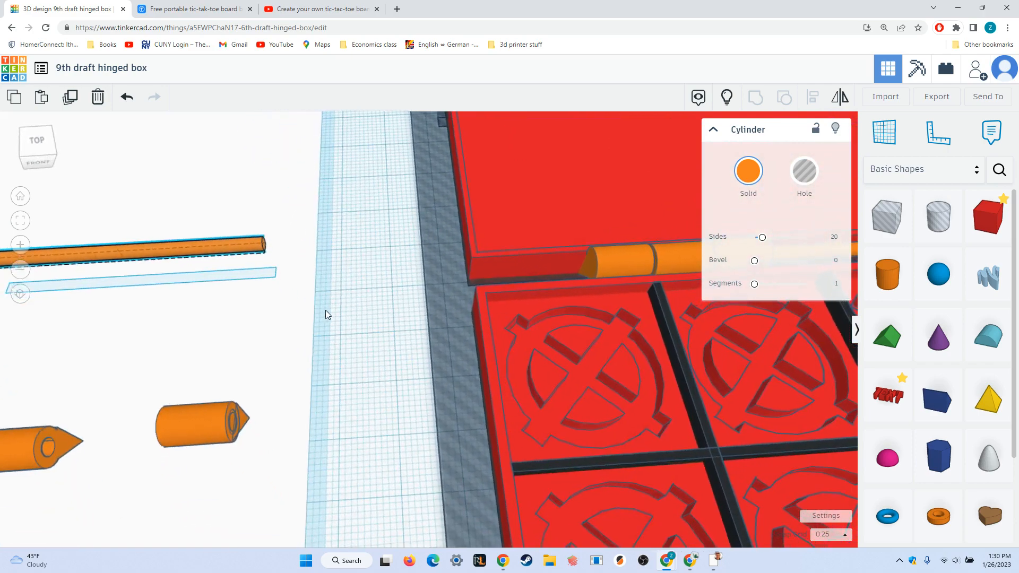
{"action": "scroll", "coordinate": [397, 308], "scroll_direction": "down", "scroll_amount": 9}
{"action": "right_click_drag", "start_coordinate": [400, 307], "coordinate": [546, 327]}
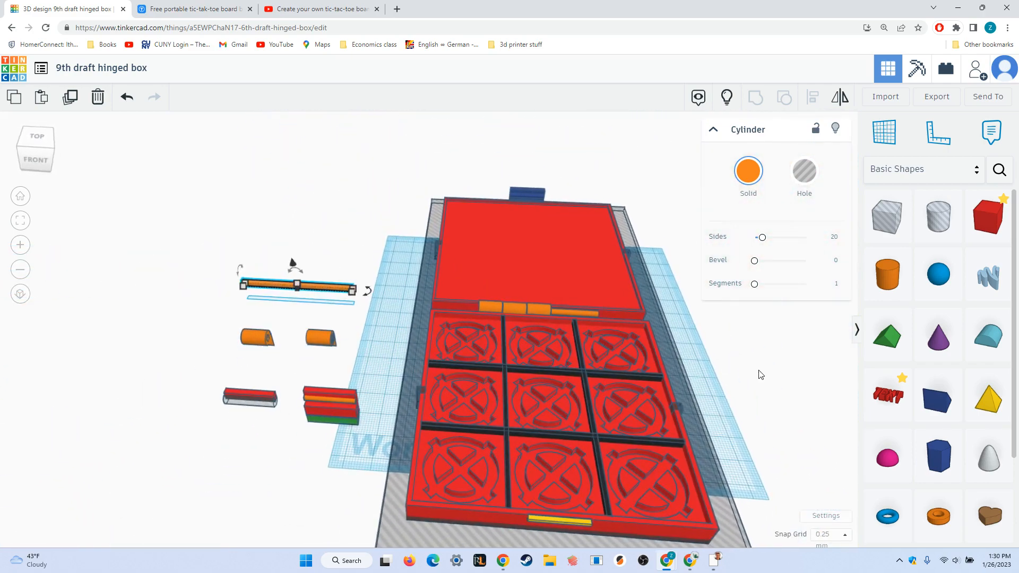
{"action": "right_click_drag", "start_coordinate": [759, 371], "coordinate": [769, 360]}
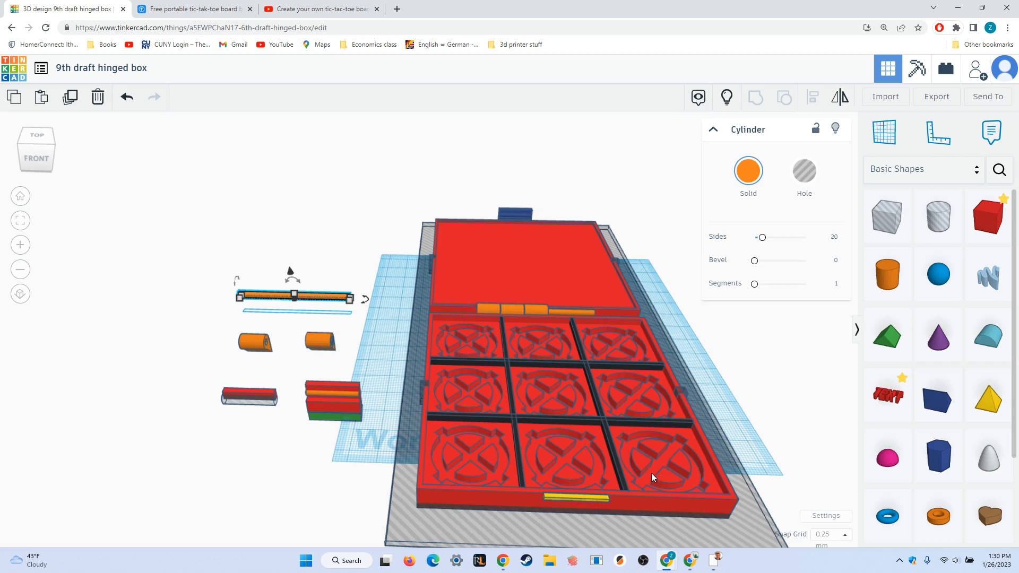
- Examine the spare red bar overlapping the hole cylinder, including the bar's settings, and the neighbouring red, orange and green latch assembly
{"action": "right_click_drag", "start_coordinate": [718, 393], "coordinate": [411, 494]}
{"action": "scroll", "coordinate": [411, 494], "scroll_direction": "up", "scroll_amount": 5}
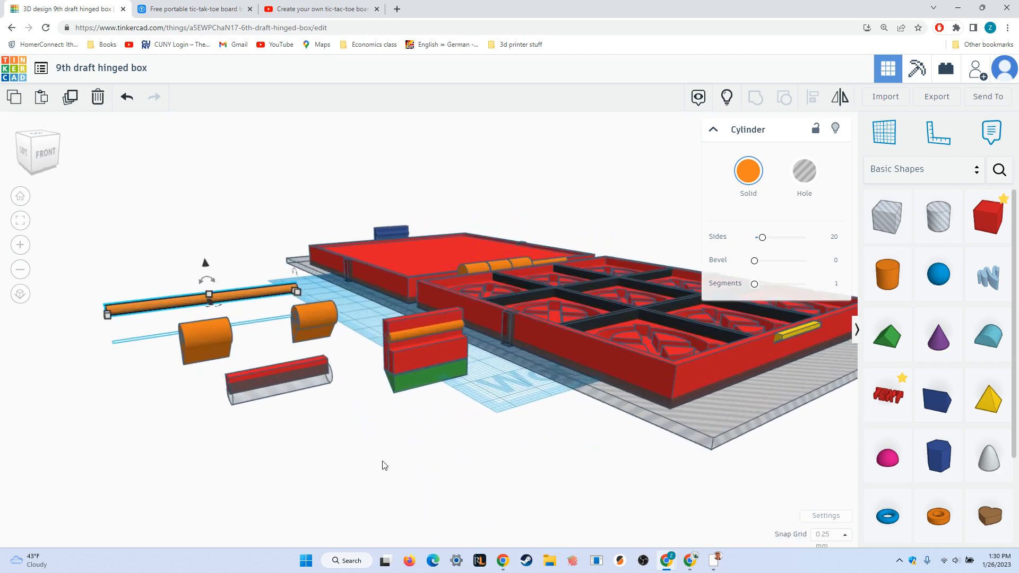
{"action": "scroll", "coordinate": [361, 459], "scroll_direction": "up", "scroll_amount": 4}
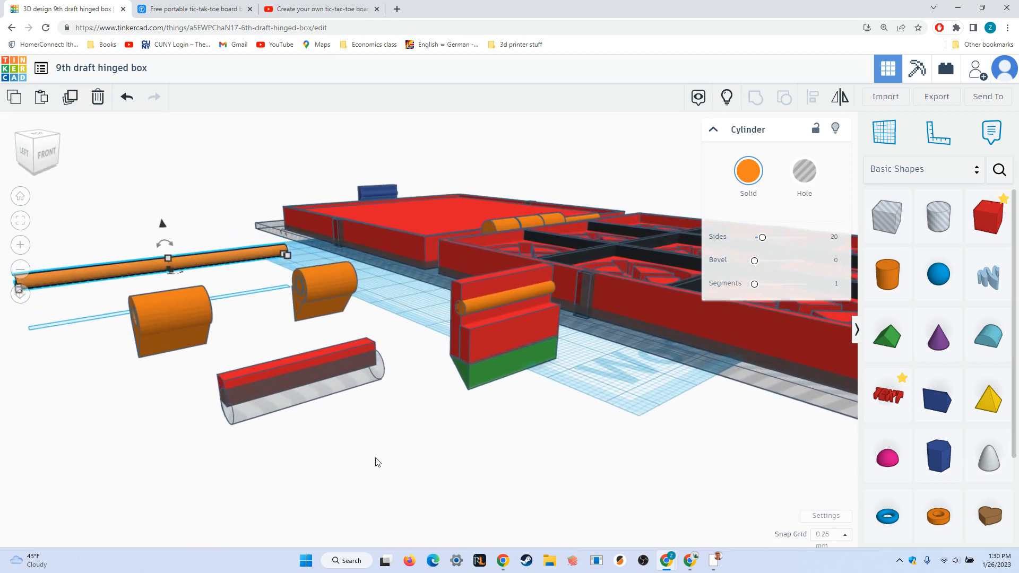
{"action": "scroll", "coordinate": [380, 463], "scroll_direction": "up", "scroll_amount": 1}
{"action": "right_click_drag", "start_coordinate": [387, 465], "coordinate": [495, 458]}
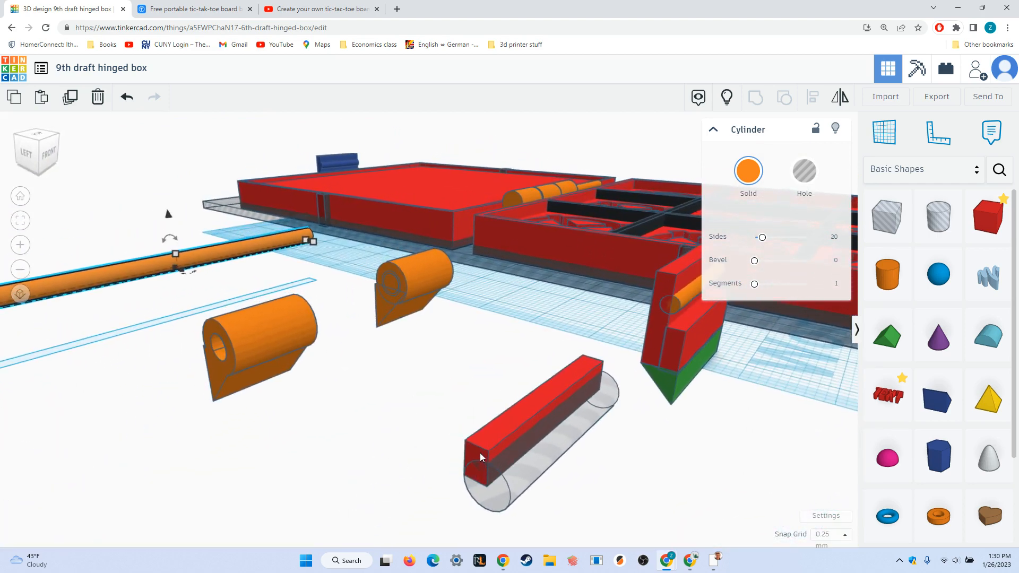
{"action": "left_click", "coordinate": [479, 451]}
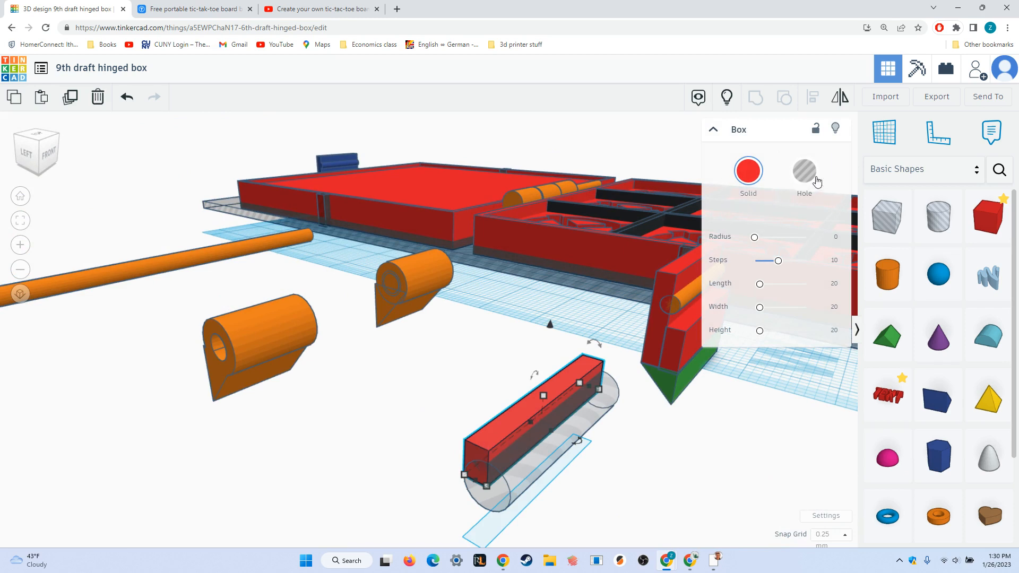
{"action": "scroll", "coordinate": [509, 418], "scroll_direction": "up", "scroll_amount": 2}
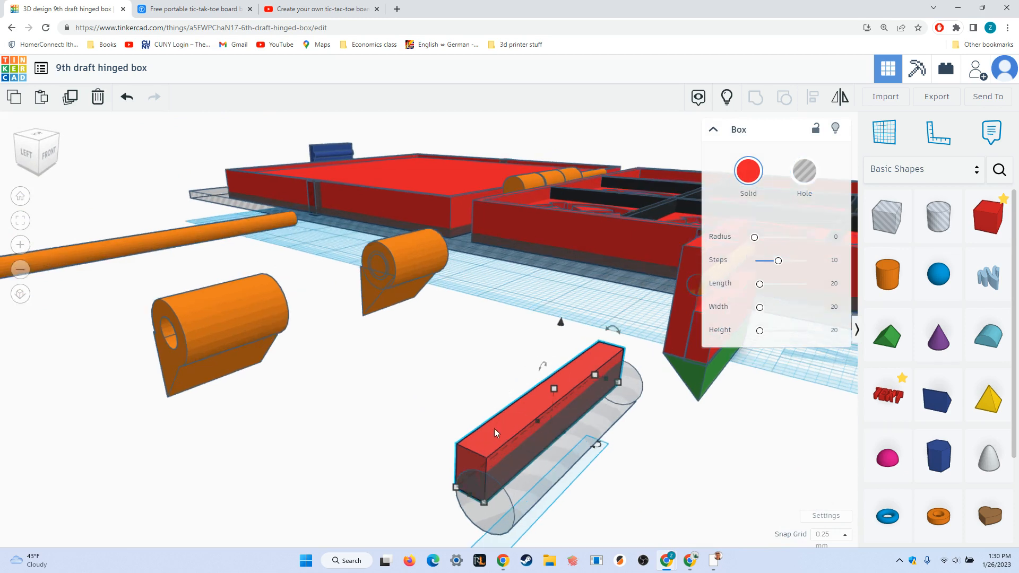
{"action": "right_click_drag", "start_coordinate": [499, 373], "coordinate": [597, 390]}
{"action": "middle_click_drag", "start_coordinate": [598, 391], "coordinate": [497, 351]}
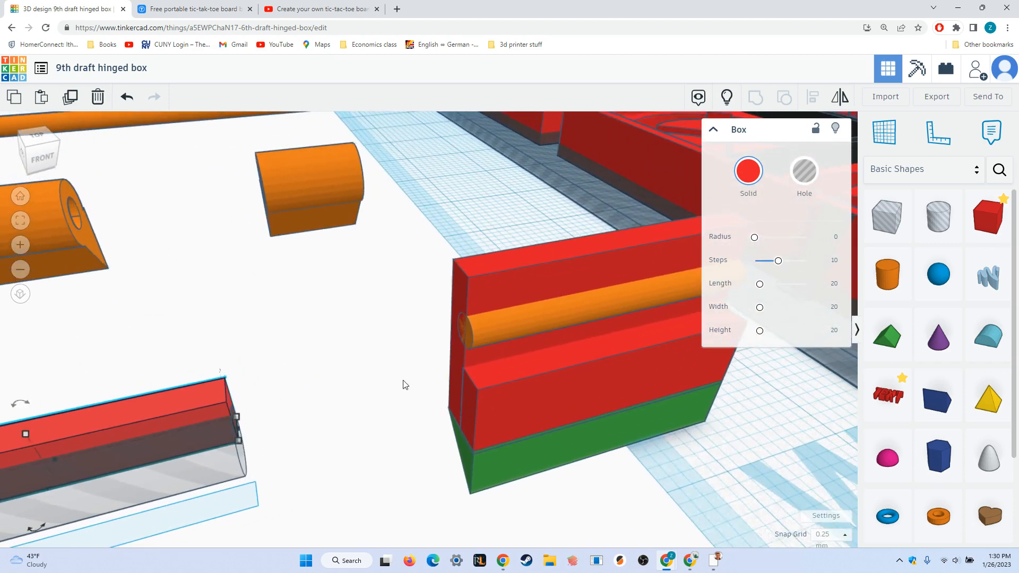
{"action": "right_click_drag", "start_coordinate": [364, 444], "coordinate": [391, 443]}
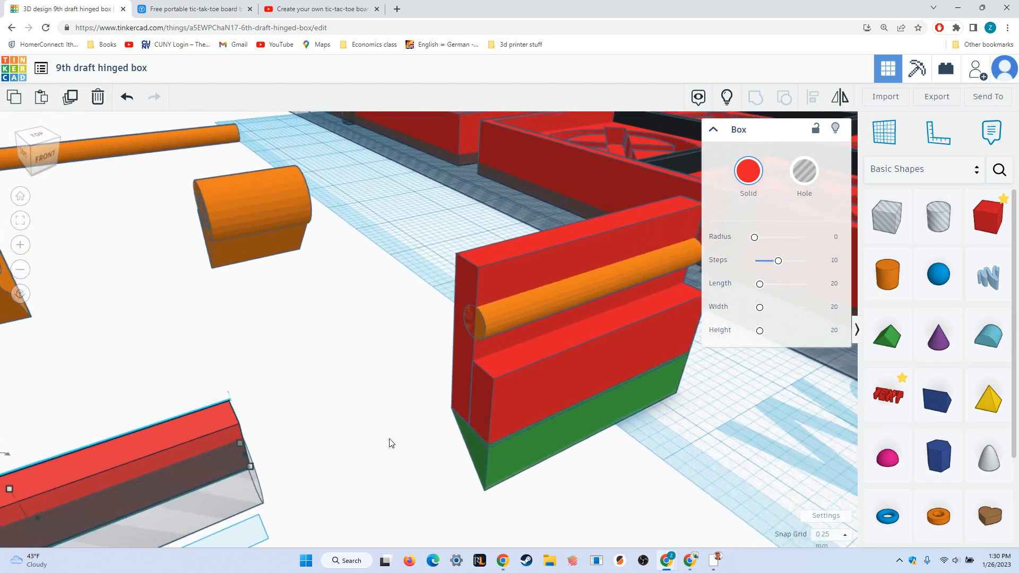
{"action": "middle_click_drag", "start_coordinate": [391, 443], "coordinate": [459, 428]}
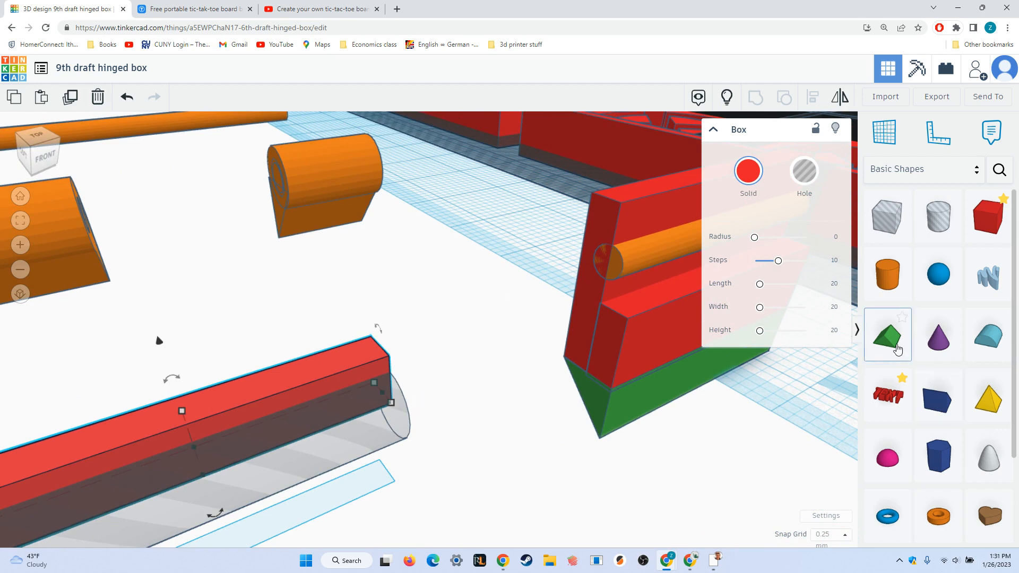
- Place a Roof shape beside the latch assembly as a demonstration and delete it again
{"action": "left_click", "coordinate": [896, 347]}
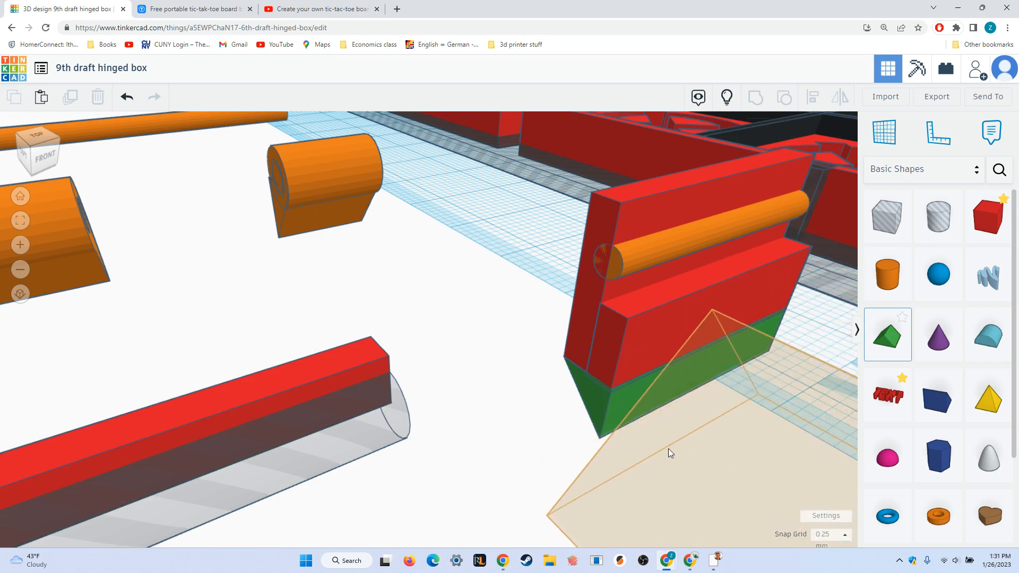
{"action": "left_click", "coordinate": [667, 448]}
{"action": "key", "text": "Delete"}
{"action": "scroll", "coordinate": [567, 441], "scroll_direction": "down", "scroll_amount": 2}
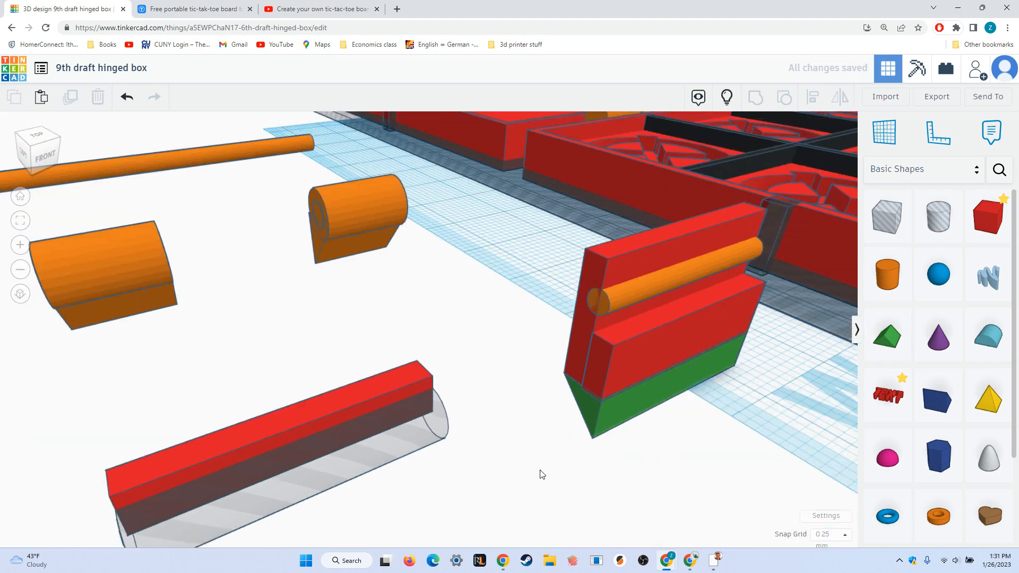
- Inspect the hole cylinder beneath the spare red bar and the orange cylinder on the latch assembly
{"action": "left_click", "coordinate": [353, 451]}
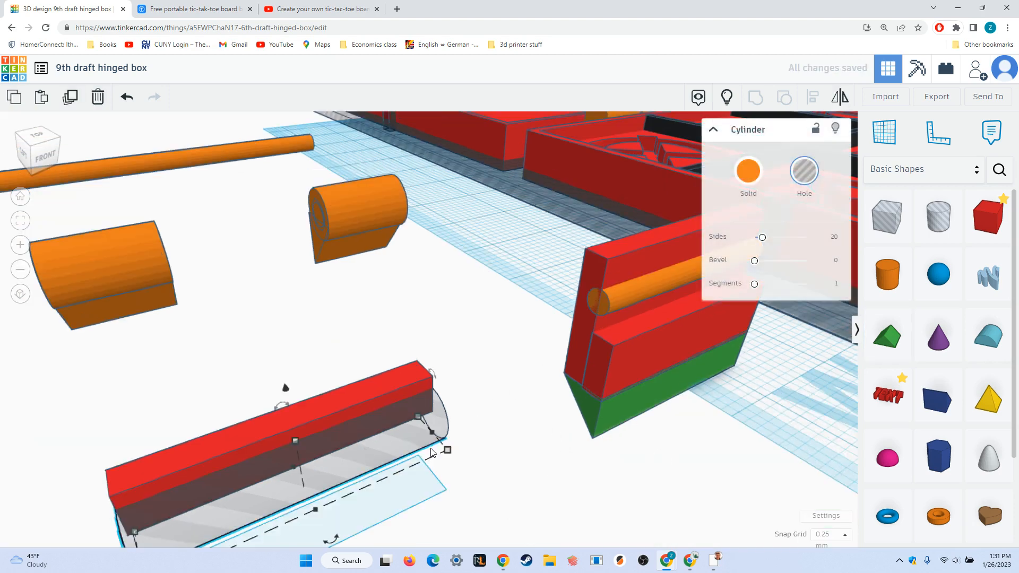
{"action": "middle_click_drag", "start_coordinate": [486, 373], "coordinate": [478, 404]}
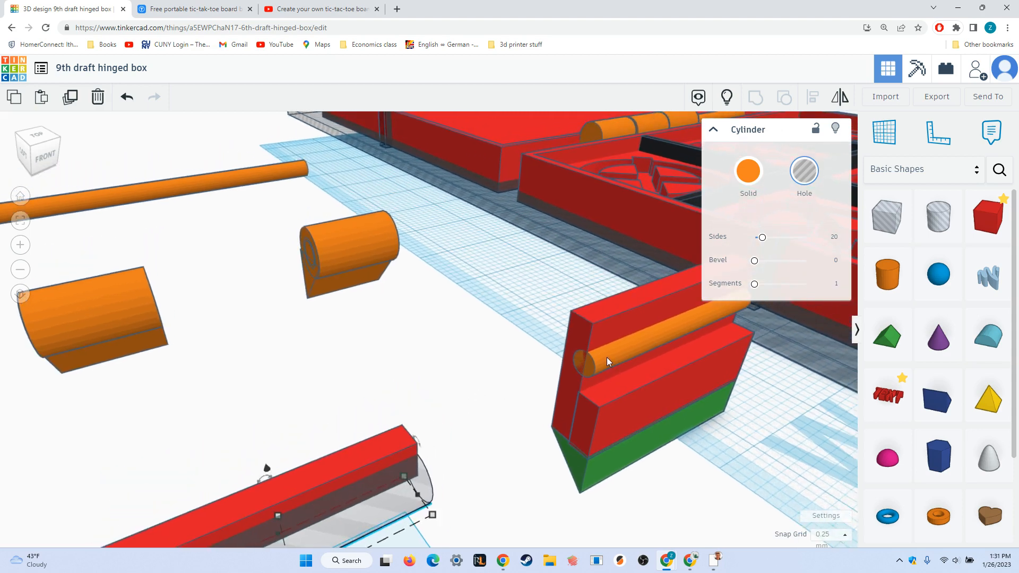
{"action": "key", "text": "f"}
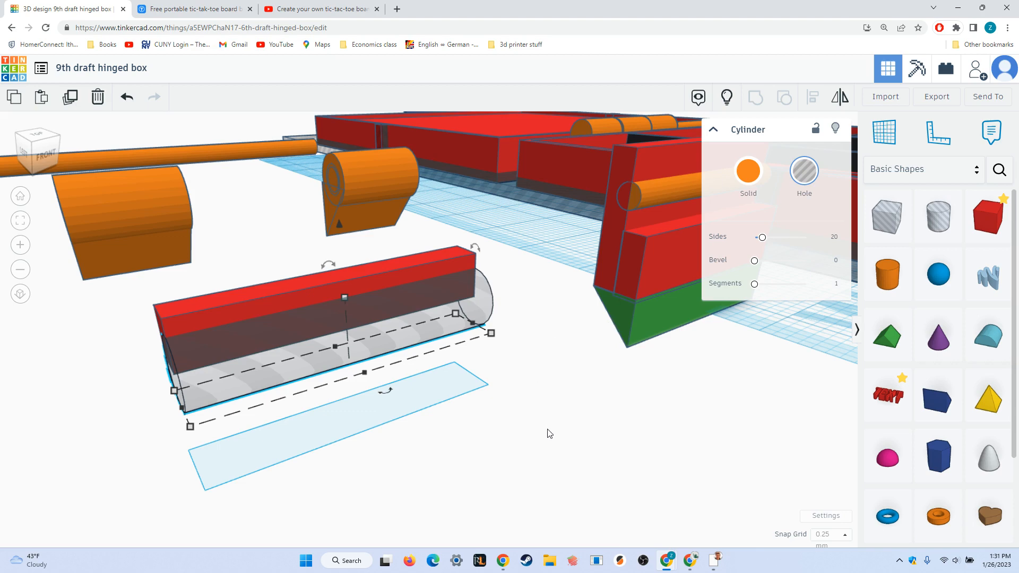
{"action": "scroll", "coordinate": [573, 428], "scroll_direction": "up", "scroll_amount": 5}
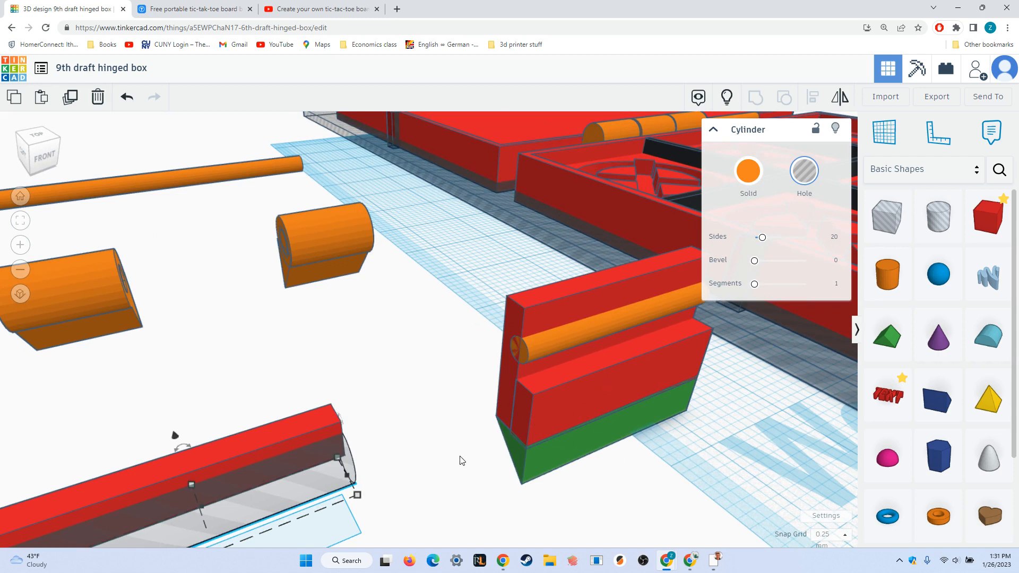
{"action": "right_click_drag", "start_coordinate": [579, 507], "coordinate": [590, 425]}
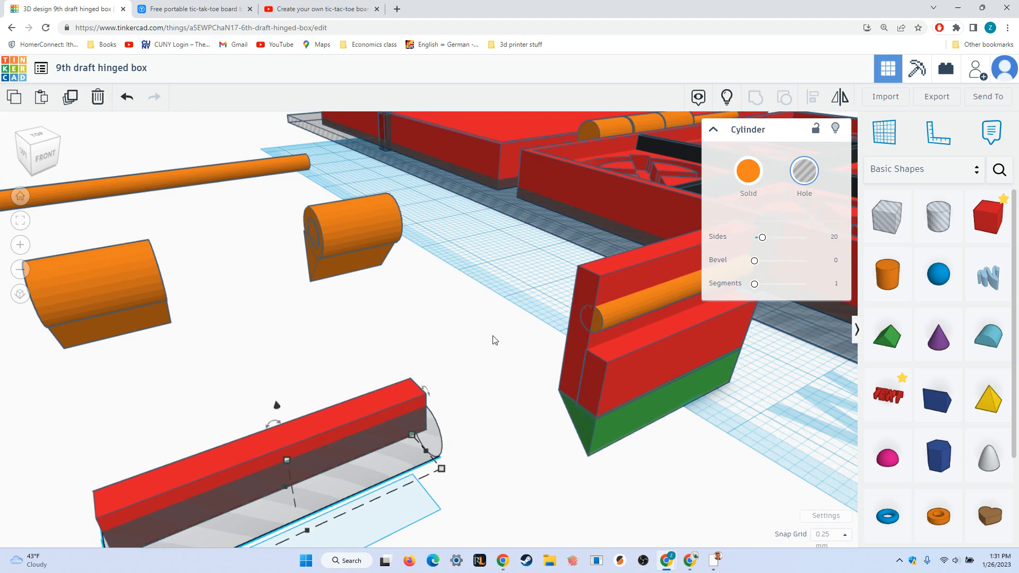
{"action": "right_click_drag", "start_coordinate": [492, 336], "coordinate": [492, 340]}
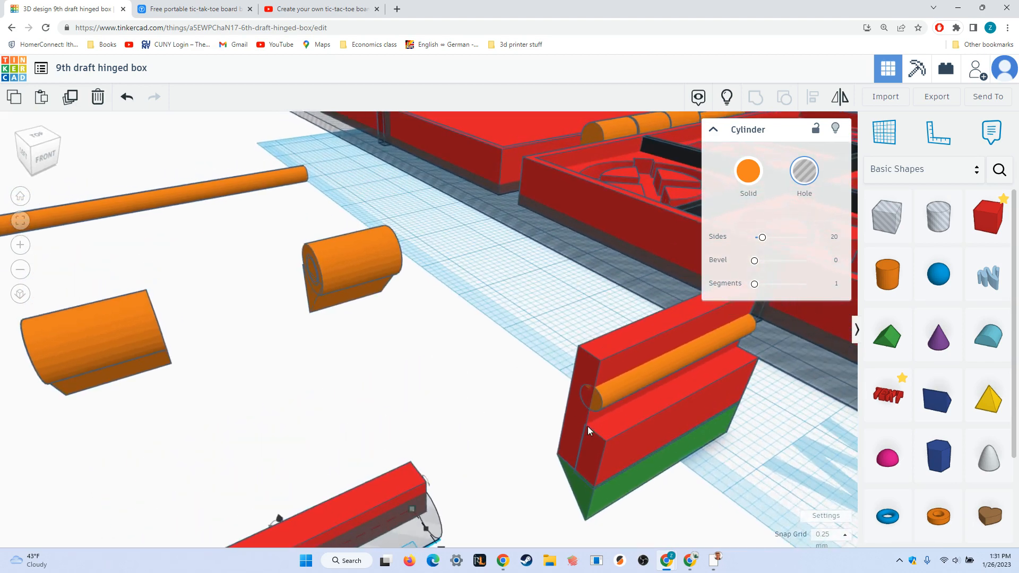
- Inspect the lower red box of the latch assembly and compare it with the yellow catch on the box front
{"action": "left_click", "coordinate": [616, 439]}
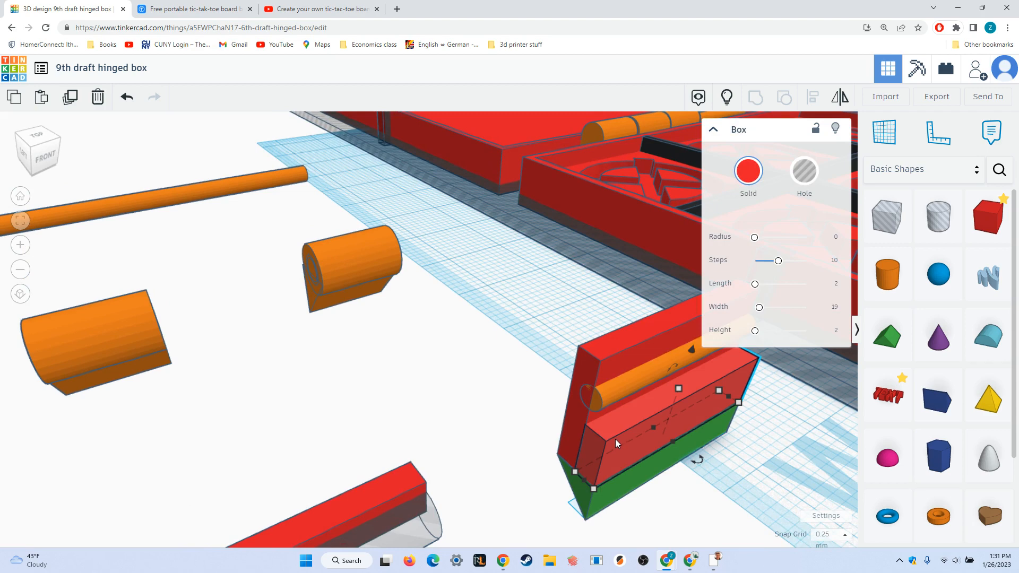
{"action": "middle_click_drag", "start_coordinate": [732, 486], "coordinate": [164, 469]}
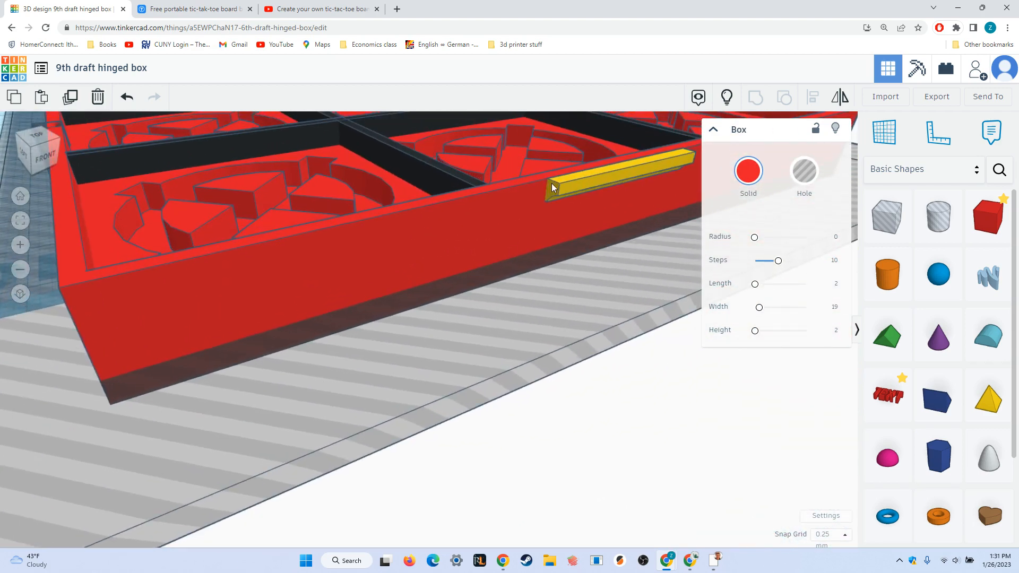
{"action": "middle_click_drag", "start_coordinate": [226, 355], "coordinate": [436, 352]}
{"action": "middle_click_drag", "start_coordinate": [289, 366], "coordinate": [508, 434]}
{"action": "right_click_drag", "start_coordinate": [507, 434], "coordinate": [490, 319]}
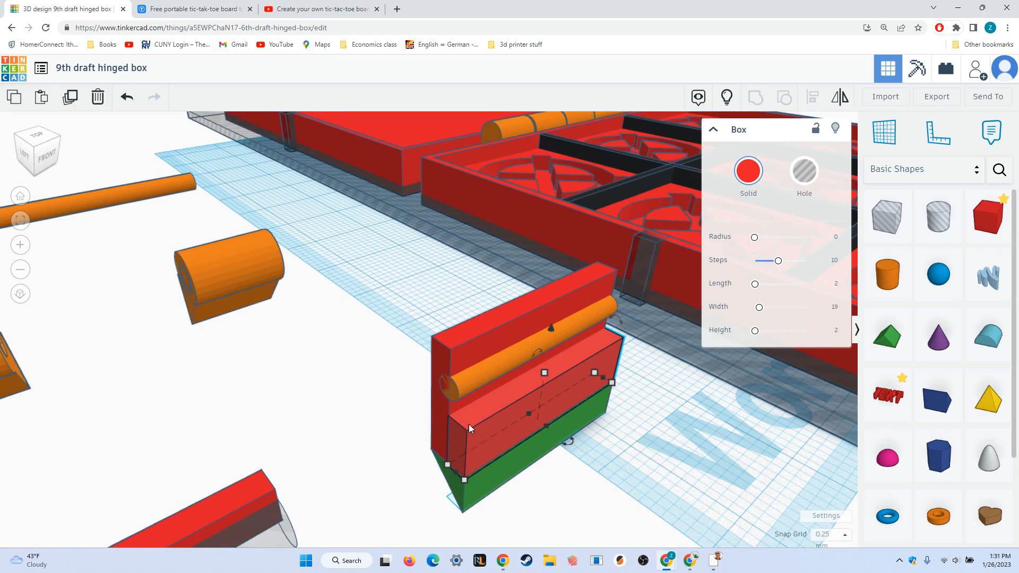
- Examine the small notches along the sides of the box and the large hole box surrounding both halves
{"action": "right_click_drag", "start_coordinate": [681, 461], "coordinate": [521, 481]}
{"action": "scroll", "coordinate": [520, 480], "scroll_direction": "down", "scroll_amount": 5}
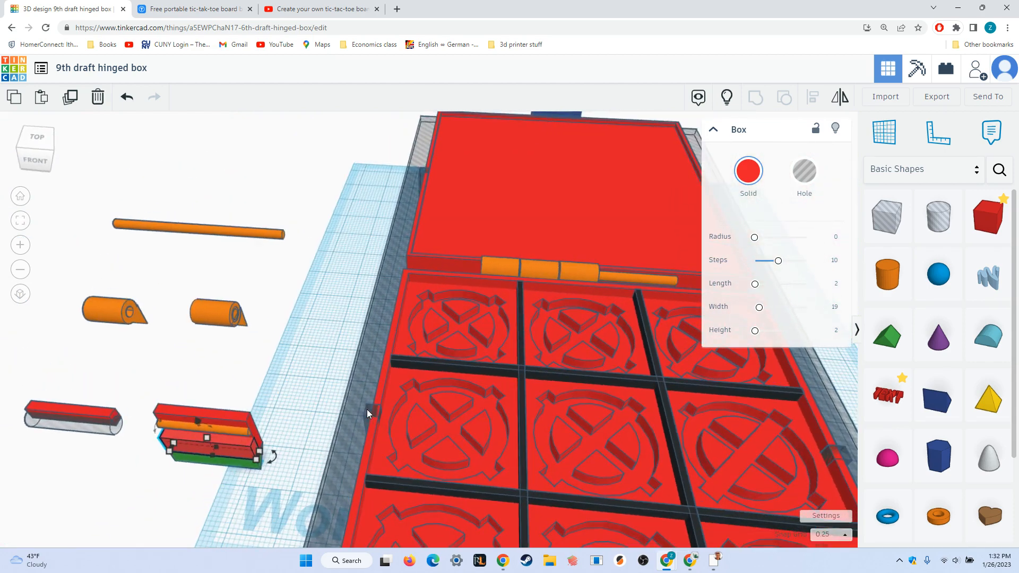
{"action": "left_click", "coordinate": [369, 409]}
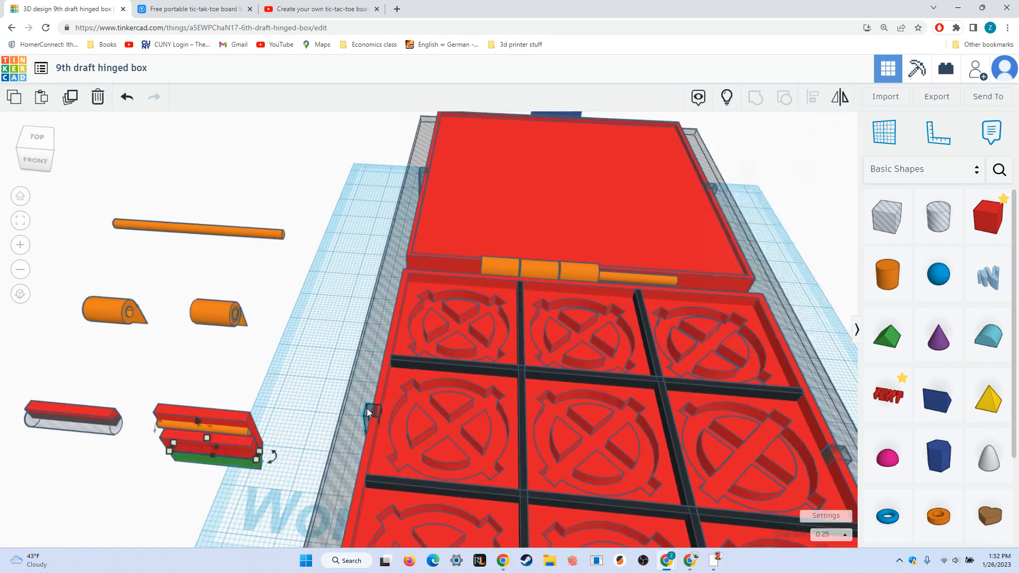
{"action": "left_click", "coordinate": [422, 170]}
{"action": "key", "text": "f"}
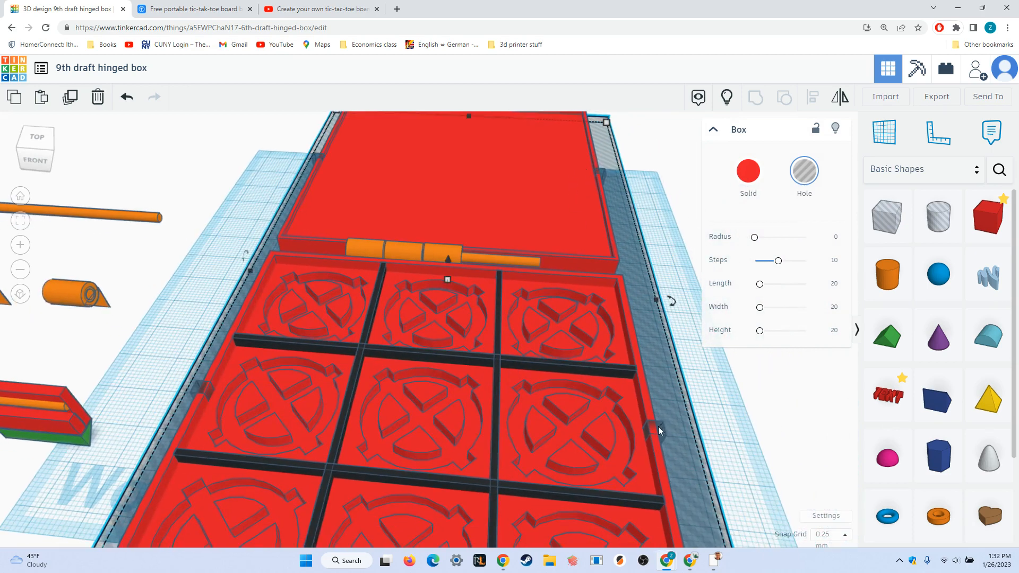
{"action": "right_click_drag", "start_coordinate": [693, 464], "coordinate": [695, 461]}
{"action": "middle_click_drag", "start_coordinate": [696, 461], "coordinate": [707, 493]}
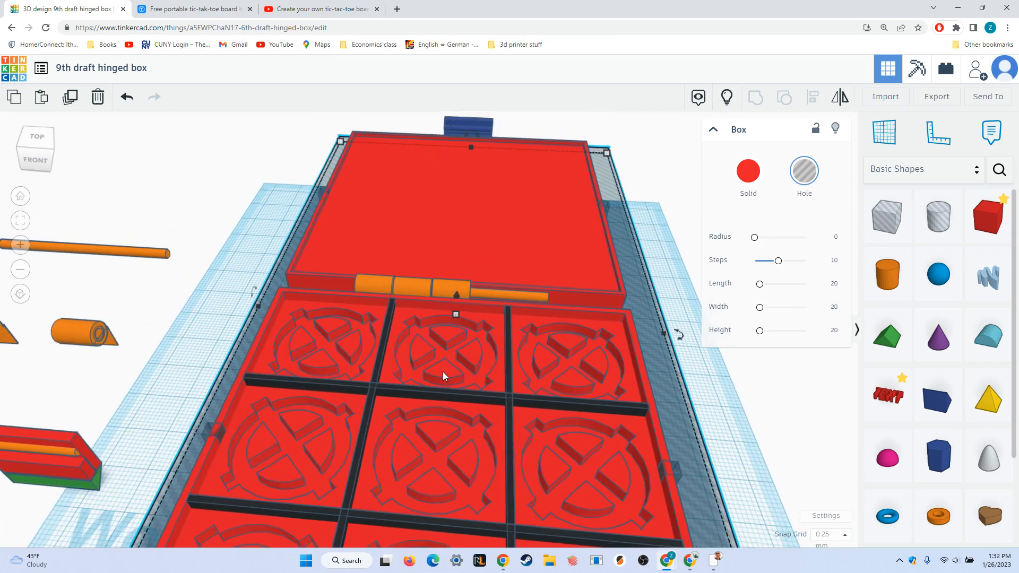
{"action": "middle_click_drag", "start_coordinate": [445, 376], "coordinate": [439, 364]}
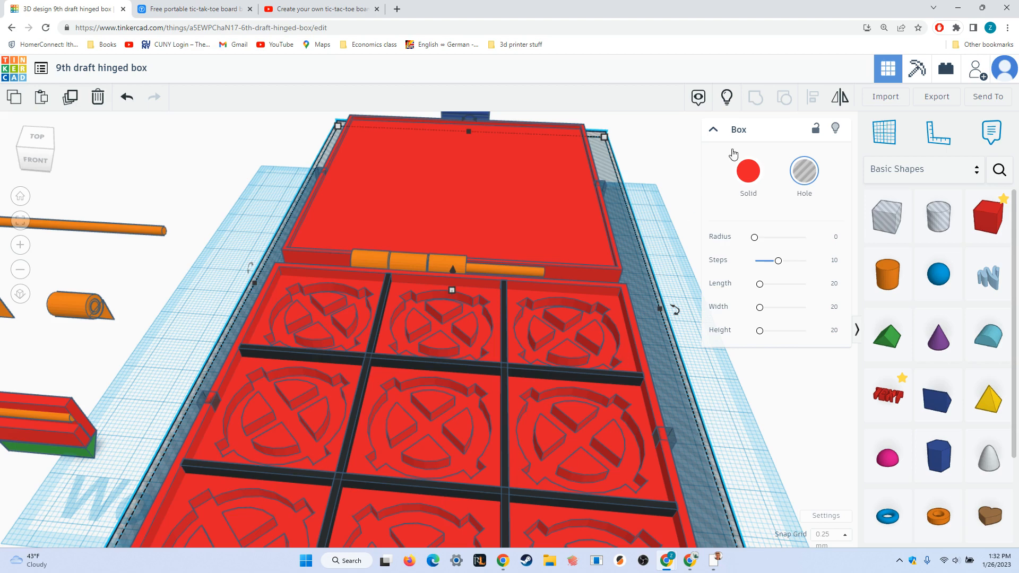
- Show all hidden shapes so the hinge is complete, and view the whole box design
{"action": "left_click", "coordinate": [727, 97]}
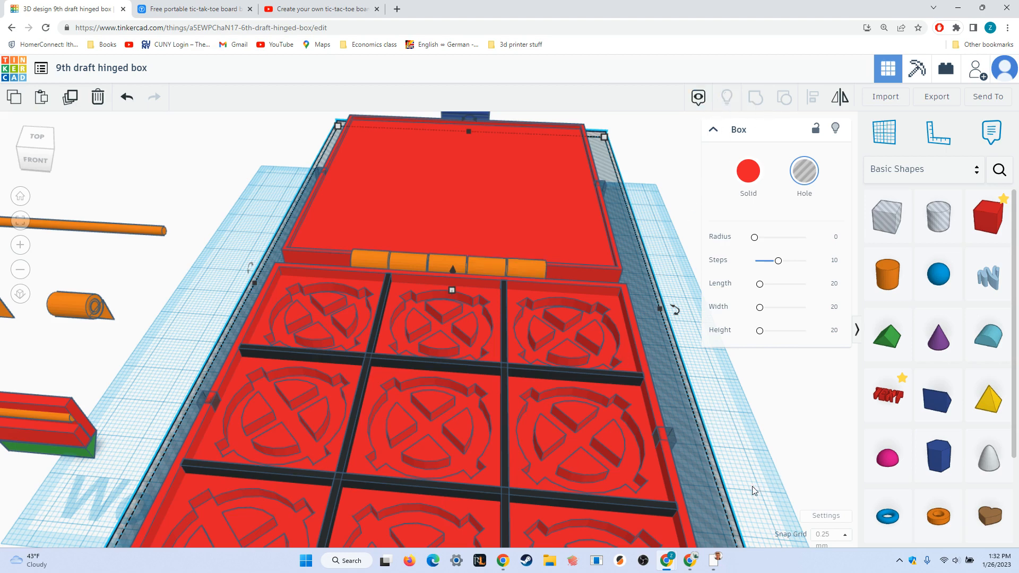
{"action": "scroll", "coordinate": [753, 488], "scroll_direction": "down", "scroll_amount": 5}
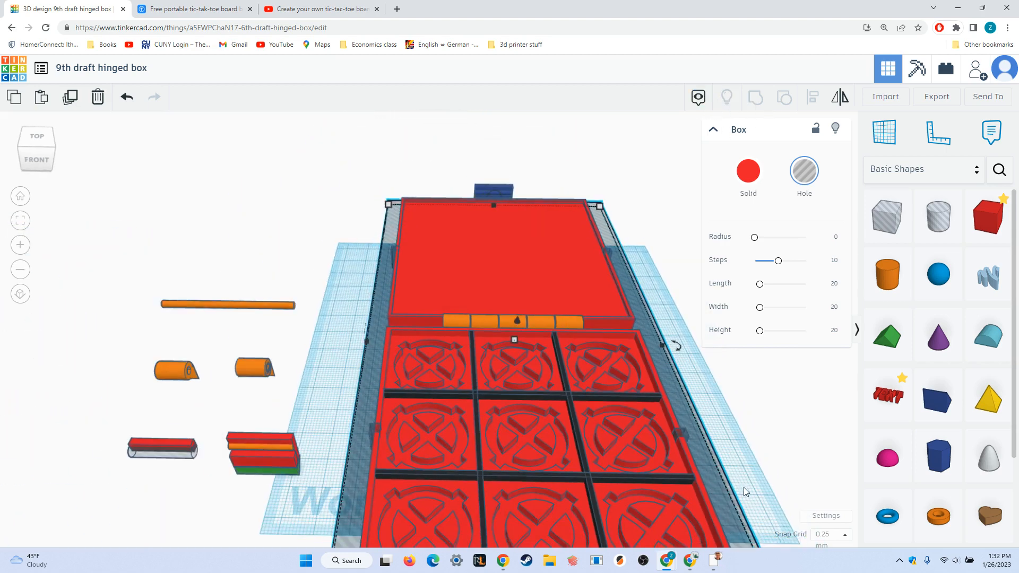
{"action": "scroll", "coordinate": [743, 487], "scroll_direction": "down", "scroll_amount": 5}
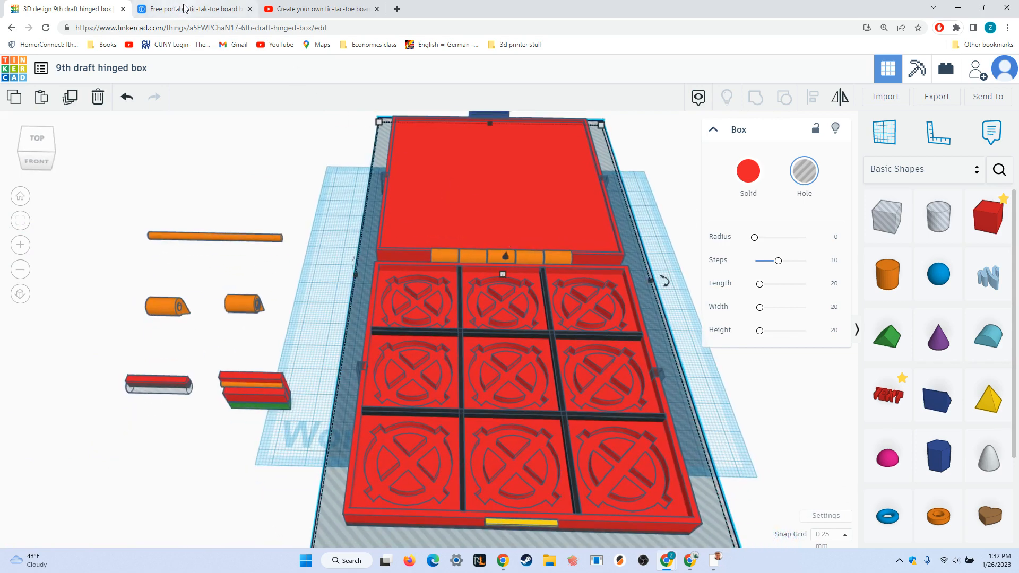
- Switch to the Thingiverse page of the "Free portable tic-tak-toe board"
{"action": "mouse_move", "coordinate": [184, 8]}
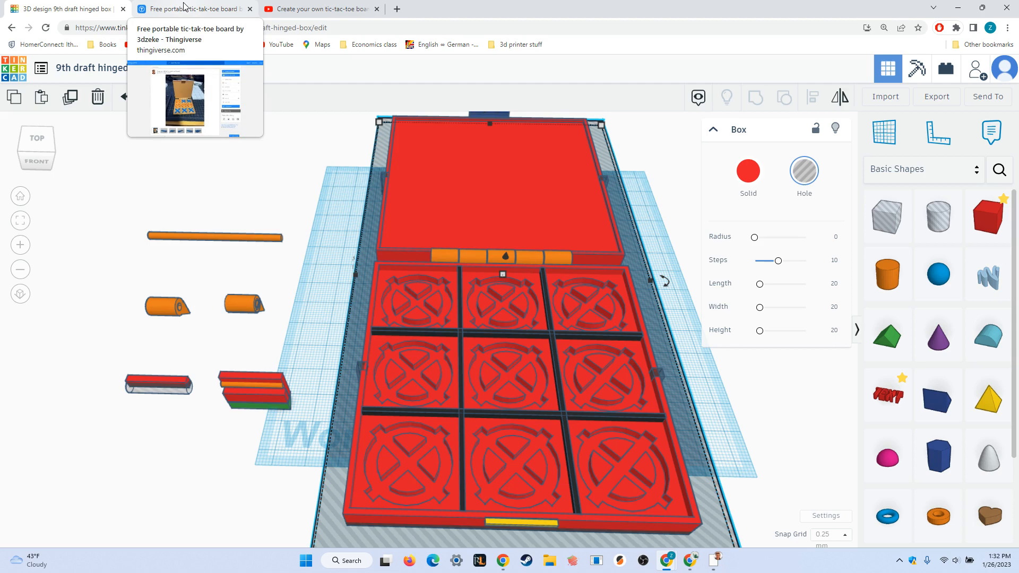
{"action": "left_click", "coordinate": [184, 10]}
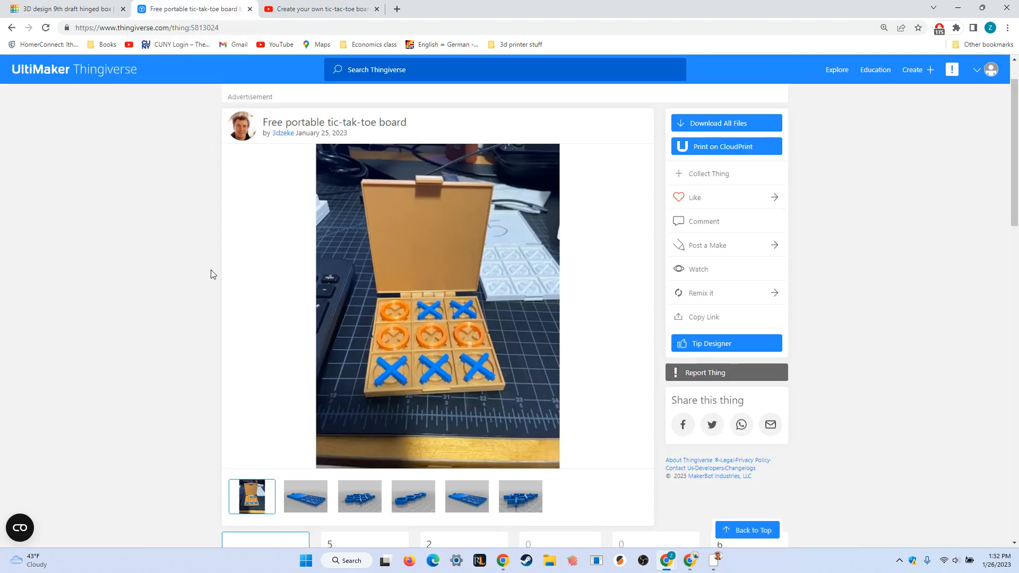